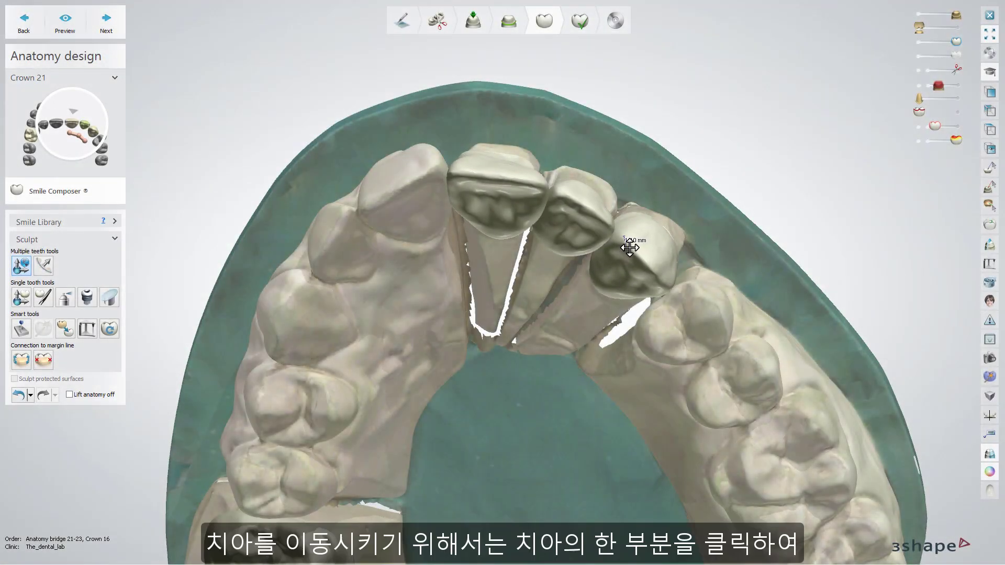
Shift the 21–23 bridge crowns about 0.5 mm and shorten them with the ruler handles
mouse_move(630, 248)
mouse_down()
mouse_move(635, 231)
mouse_move(623, 232)
mouse_move(635, 240)
mouse_move(626, 246)
mouse_up()
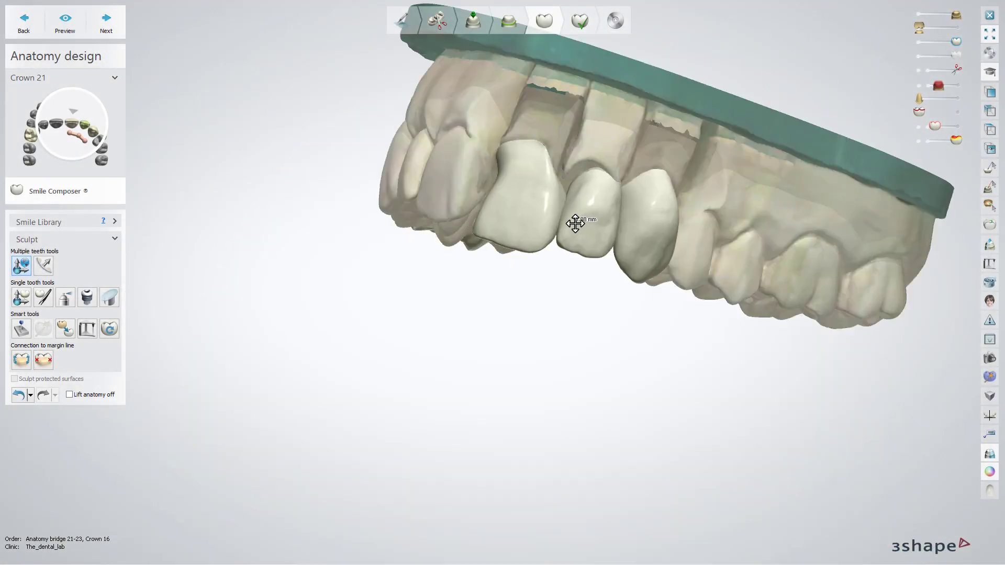
drag(576, 222, 564, 219)
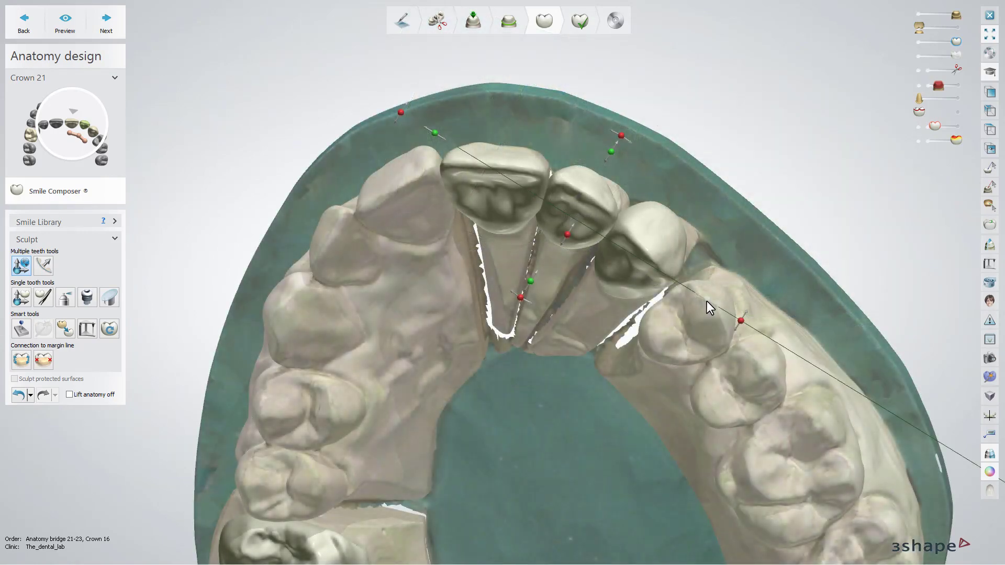
mouse_move(715, 302)
mouse_down()
mouse_move(686, 290)
mouse_move(698, 295)
mouse_up()
mouse_move(612, 131)
mouse_down()
mouse_move(597, 162)
mouse_move(617, 145)
mouse_up()
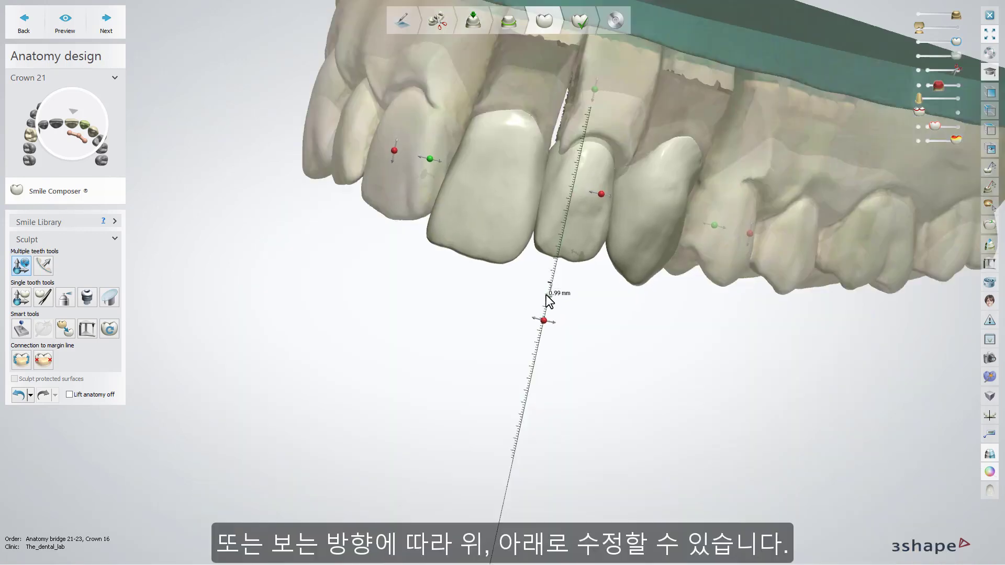
drag(547, 301, 548, 279)
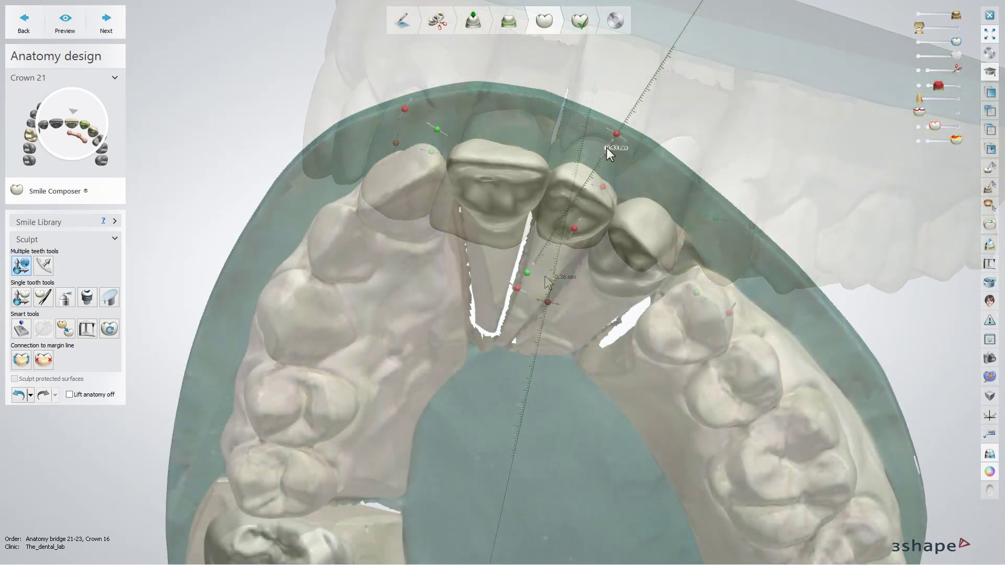
mouse_move(607, 147)
mouse_down()
mouse_move(597, 155)
mouse_move(618, 140)
mouse_move(599, 152)
mouse_up()
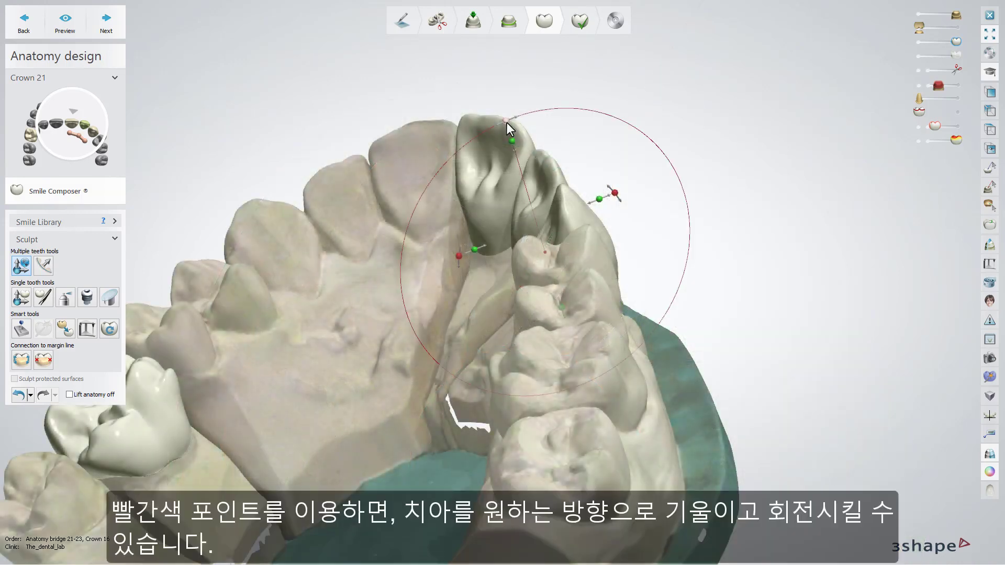
Rotate the bridge crowns about 7 degrees using the rotation circle
mouse_move(507, 124)
mouse_down()
mouse_move(532, 123)
mouse_move(495, 137)
mouse_up()
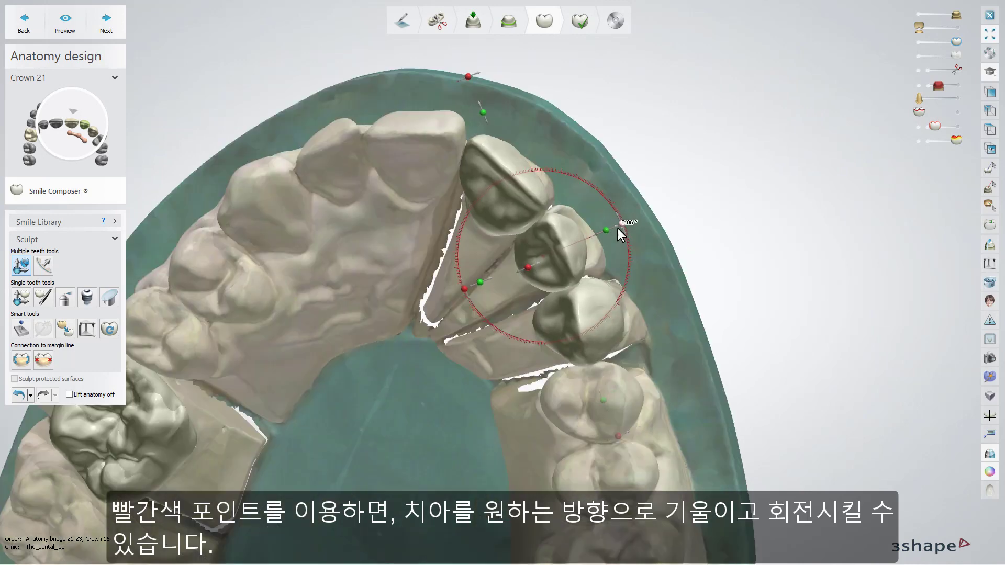
mouse_move(617, 229)
mouse_down()
mouse_move(618, 242)
mouse_move(617, 221)
mouse_up()
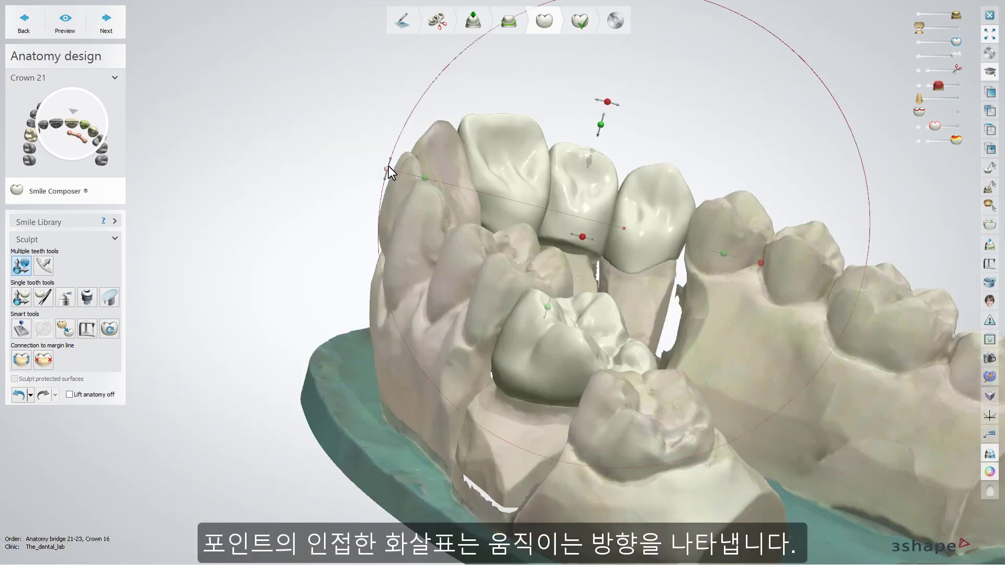
drag(386, 168, 406, 156)
drag(761, 247, 758, 256)
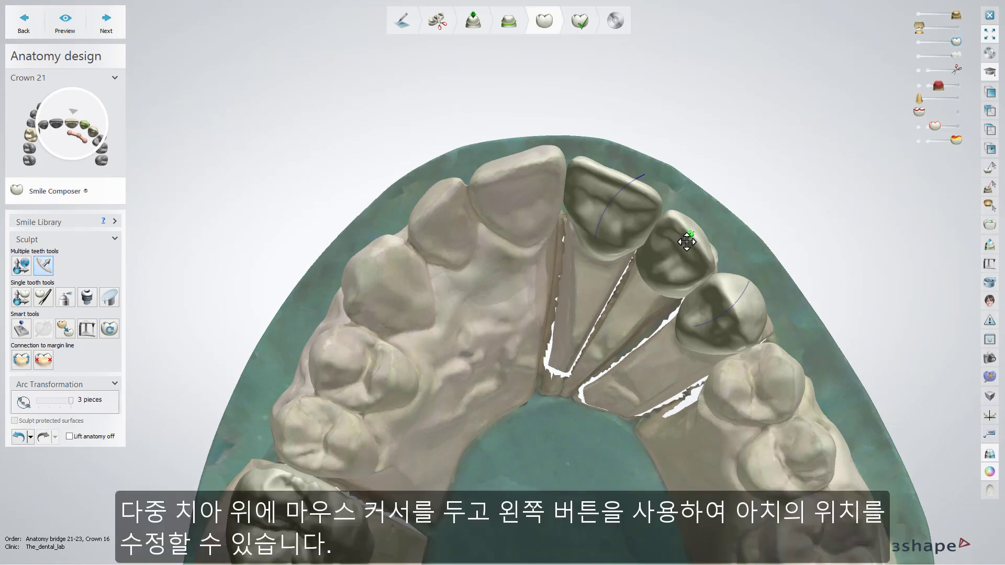
Slide crowns 21 and 23 along the arch curve, reducing the arc to 2 pieces
mouse_move(691, 247)
mouse_down()
mouse_move(682, 256)
mouse_move(694, 247)
mouse_up()
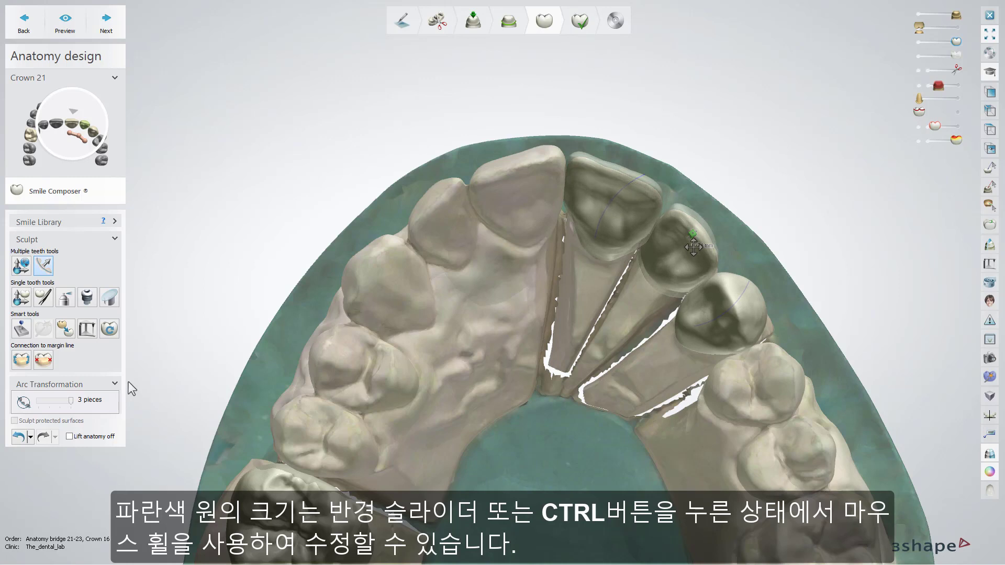
drag(72, 400, 38, 401)
drag(727, 289, 697, 304)
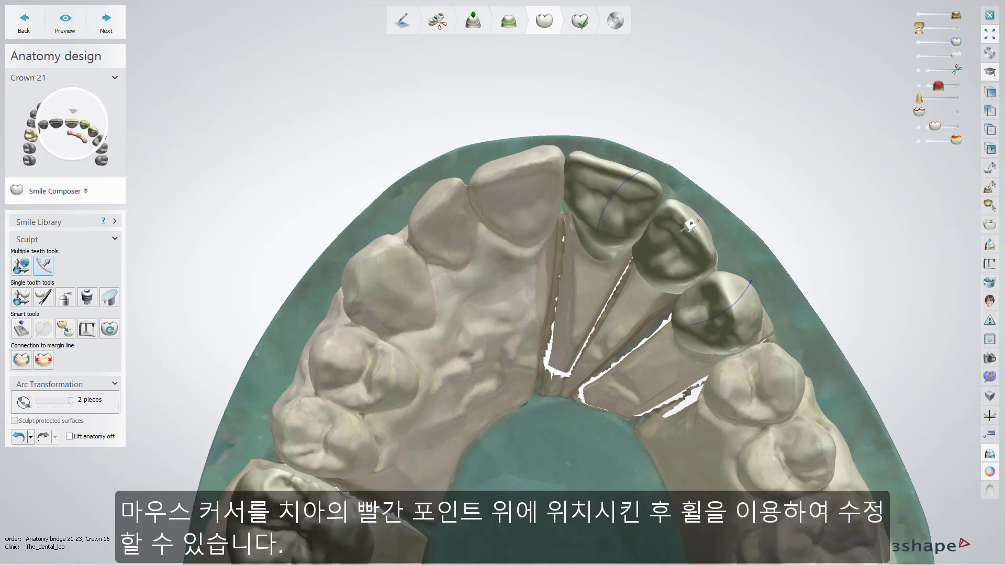
Resize crown 22 with the wheel and rotate it slightly around its red control point
scroll(690, 225, down, 1)
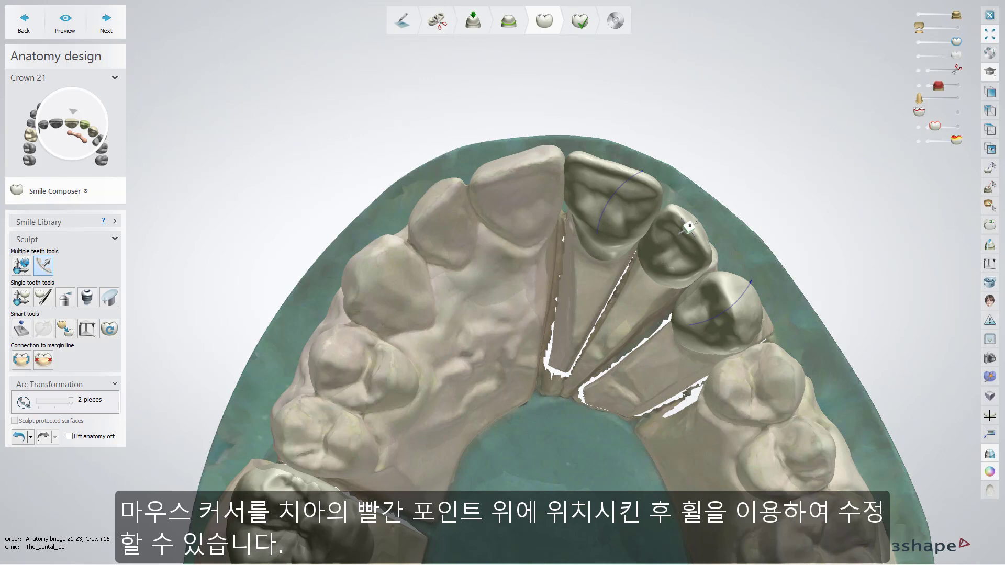
scroll(688, 227, down, 1)
scroll(689, 227, up, 2)
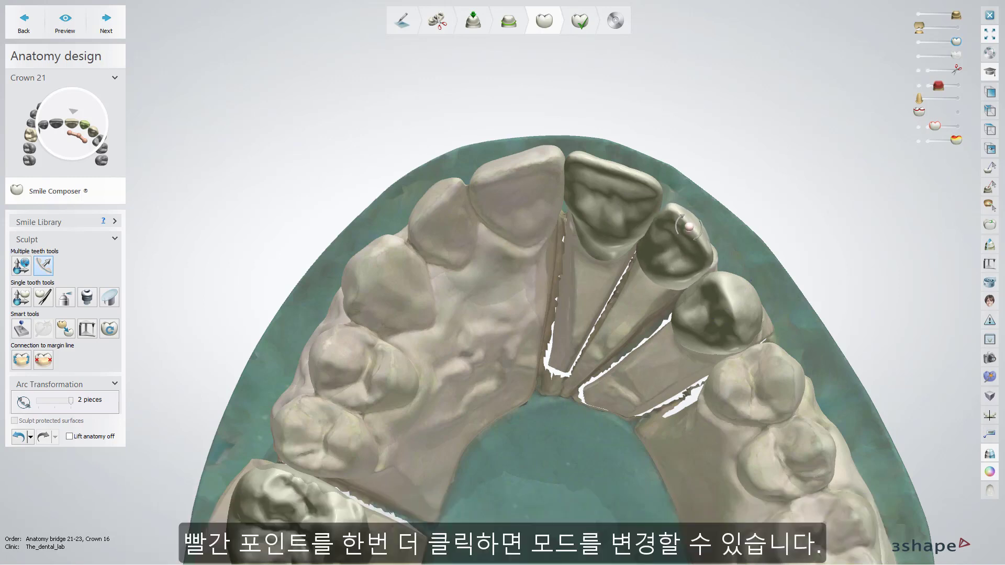
click(689, 231)
drag(689, 227, 690, 228)
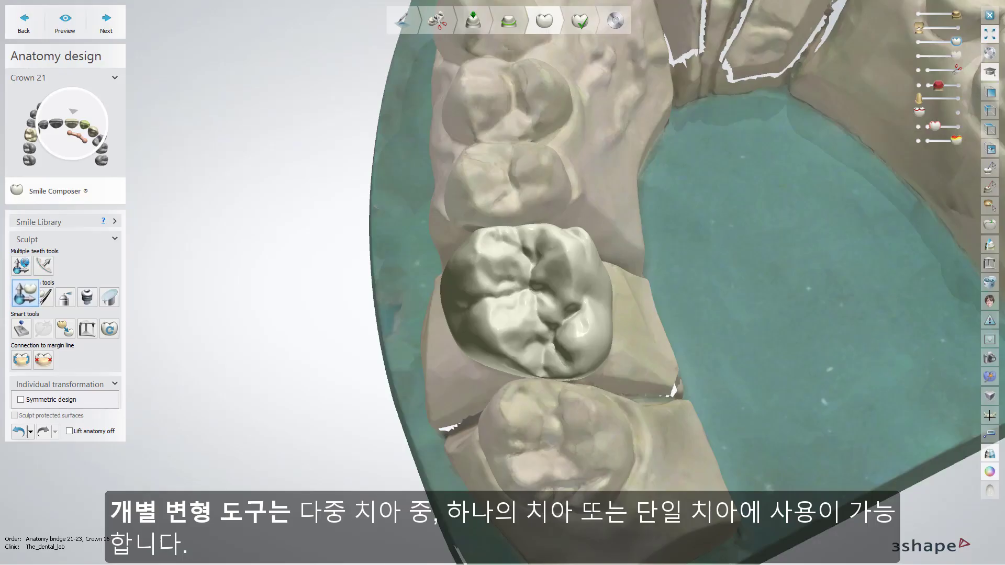
Move crown 16 sideways and back along its axis, then fine-tune its rotation
click(502, 295)
mouse_move(511, 293)
mouse_down()
mouse_move(502, 294)
mouse_move(525, 295)
mouse_move(520, 278)
mouse_up()
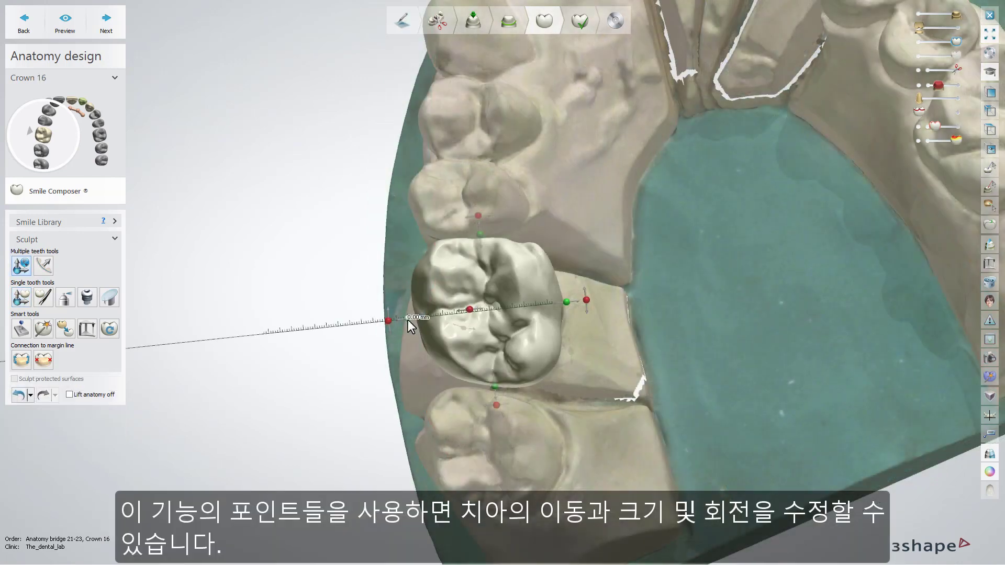
drag(406, 320, 375, 323)
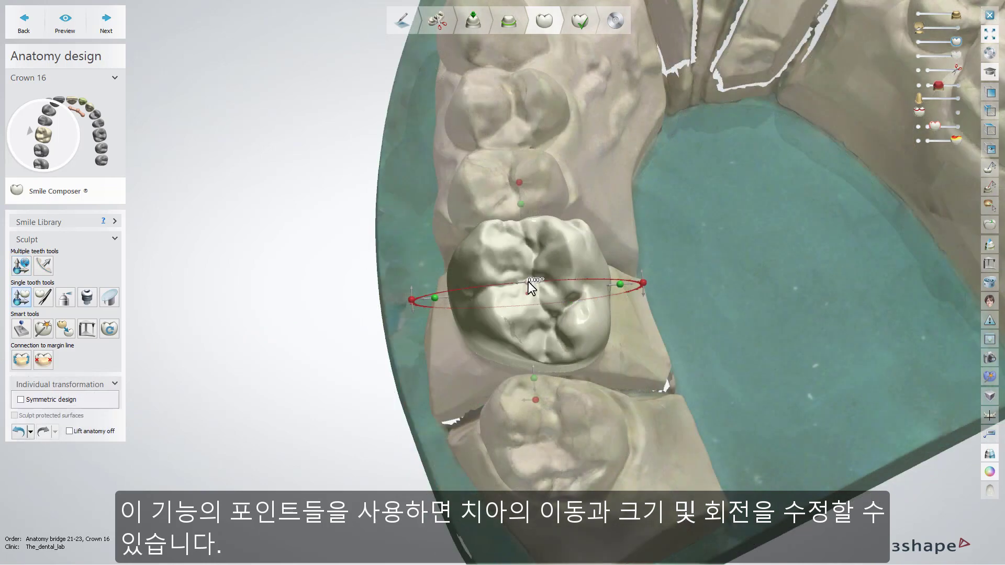
mouse_move(529, 282)
mouse_down()
mouse_move(513, 282)
mouse_move(527, 283)
mouse_up()
drag(523, 400, 535, 398)
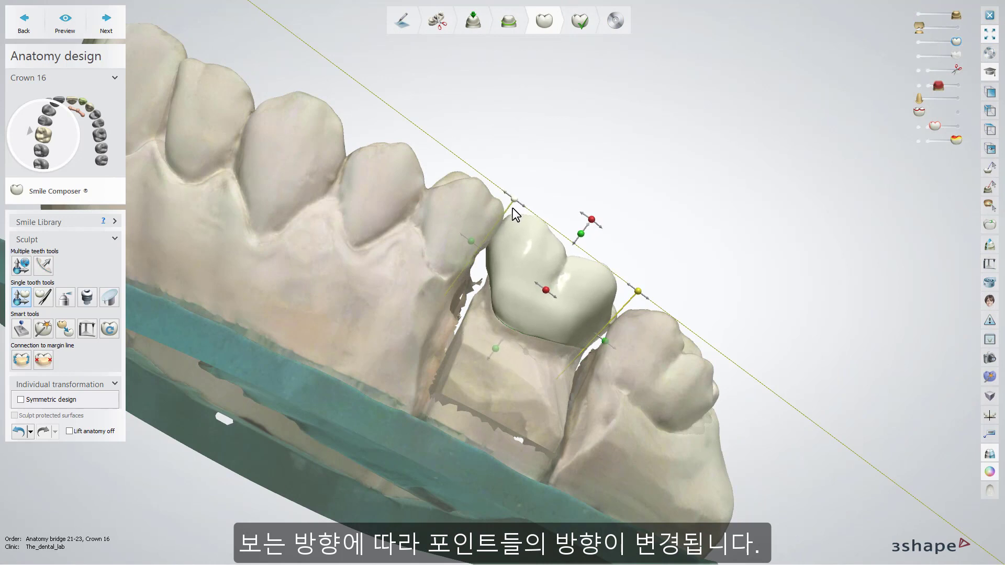
Bring crown 16 into mesial, distal and antagonist contact
right_click(618, 299)
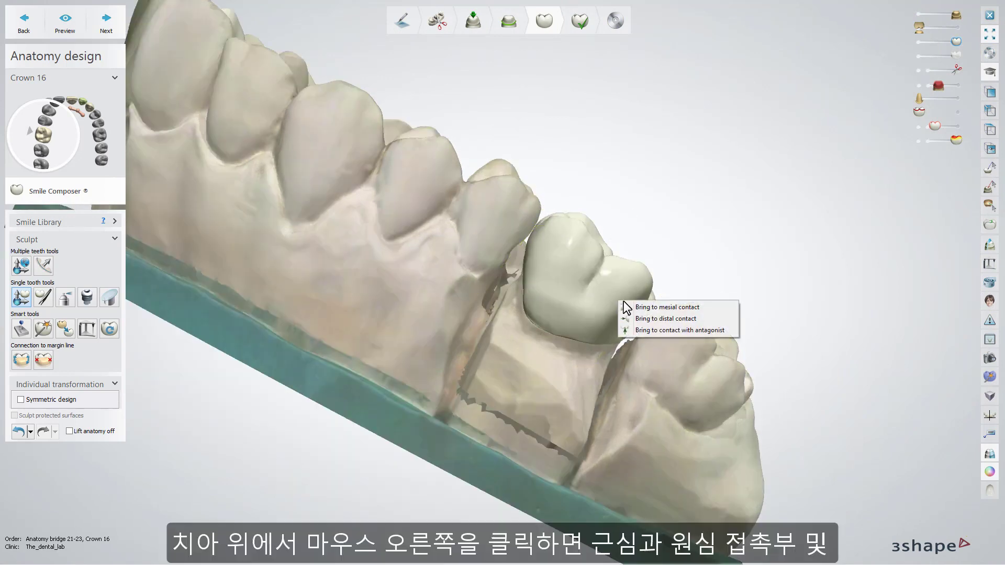
click(639, 307)
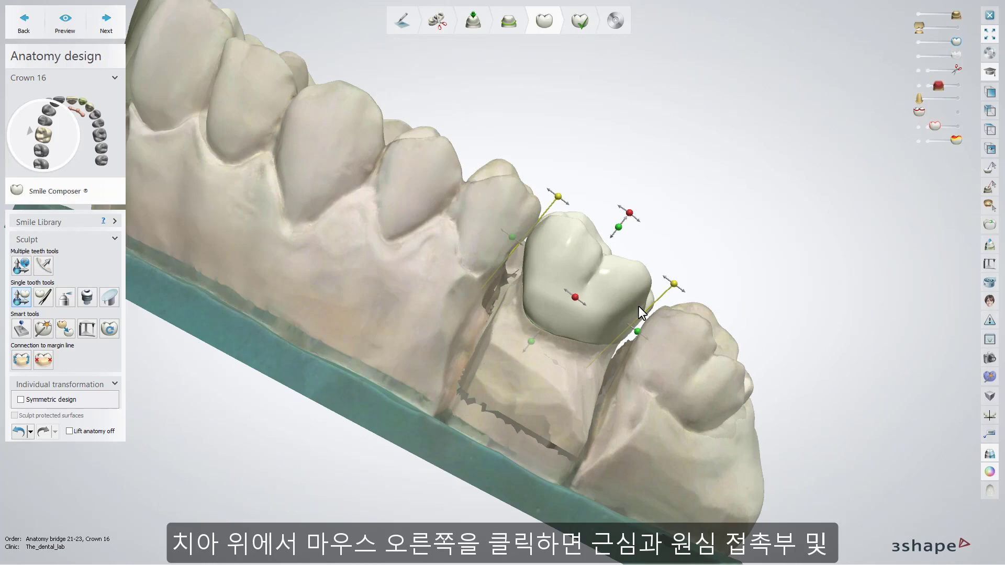
right_click(639, 307)
click(663, 321)
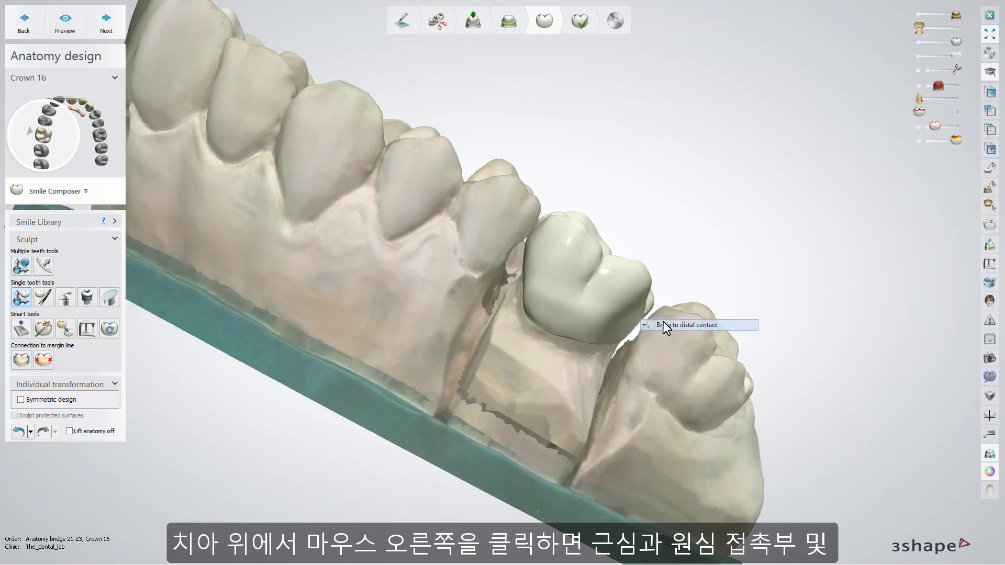
right_click(603, 285)
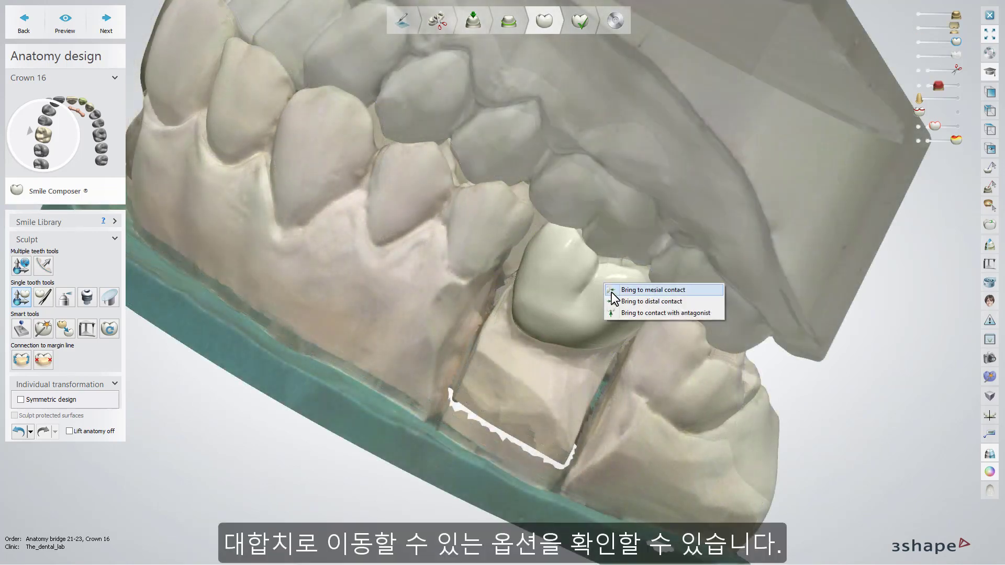
click(636, 311)
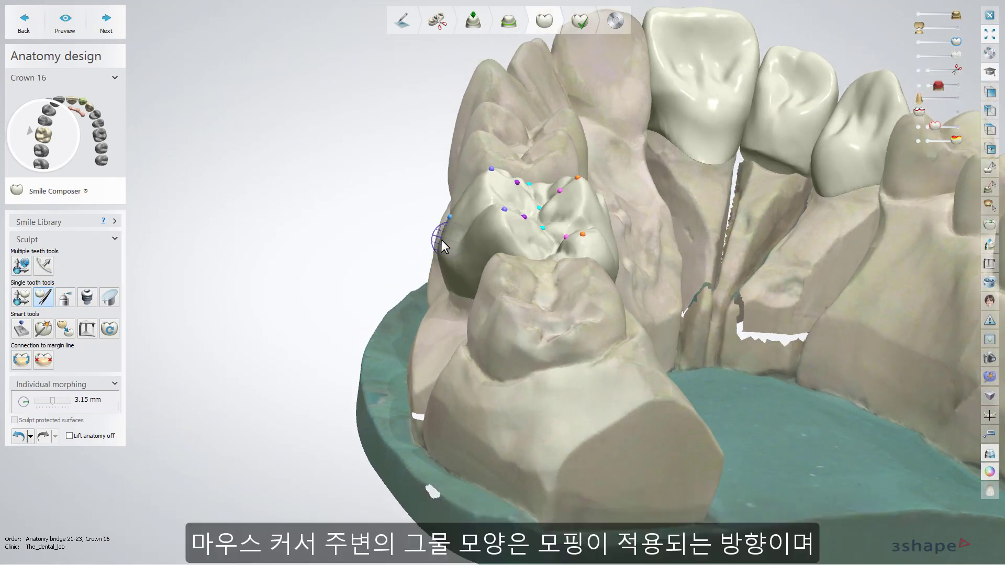
Pull crown 16's buccal surface outward and reshape its cusp surface with adjusted radius
drag(441, 241, 451, 244)
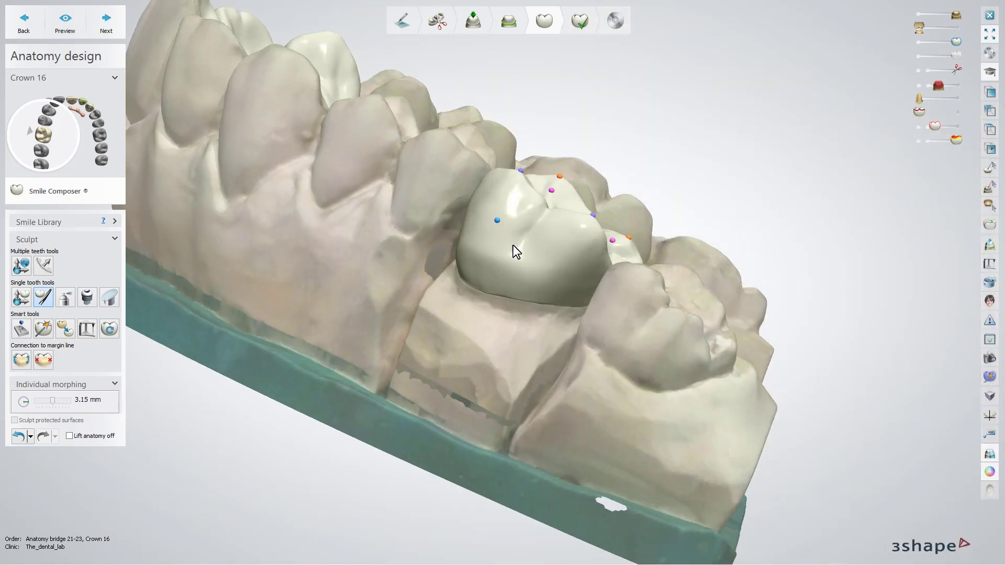
right_drag(513, 245, 523, 247)
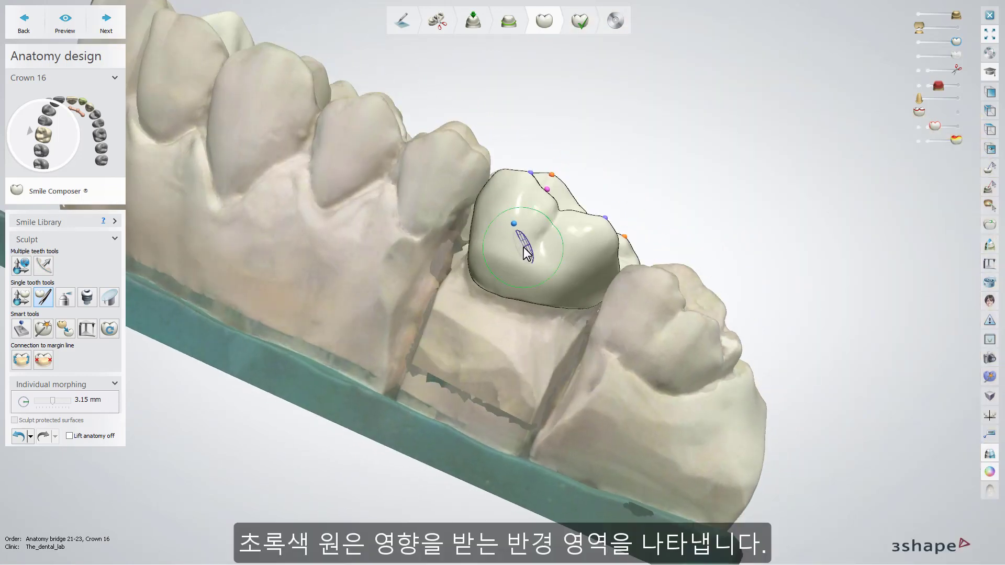
shift+scroll(523, 247, up, 5)
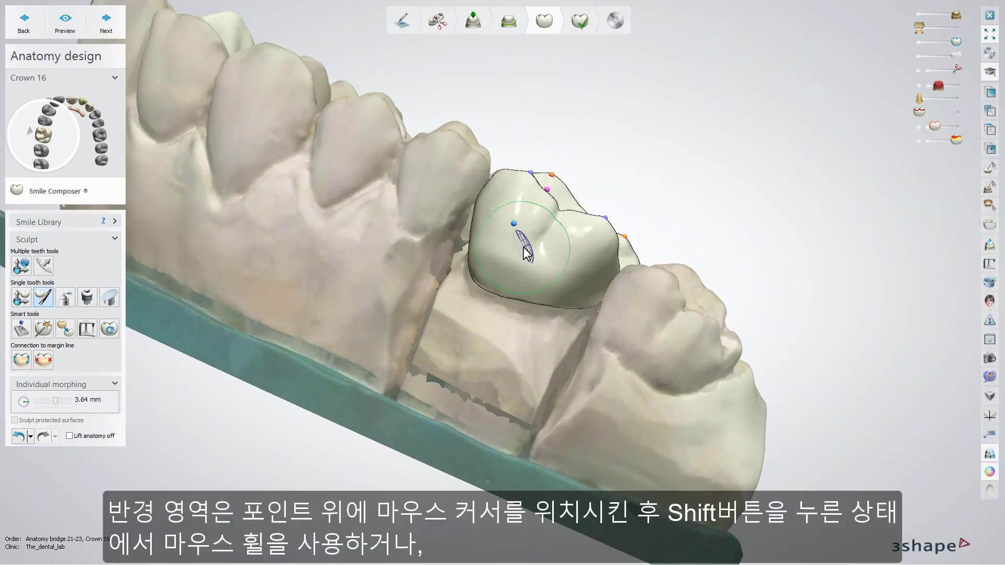
shift+scroll(524, 247, down, 10)
shift+scroll(523, 247, up, 6)
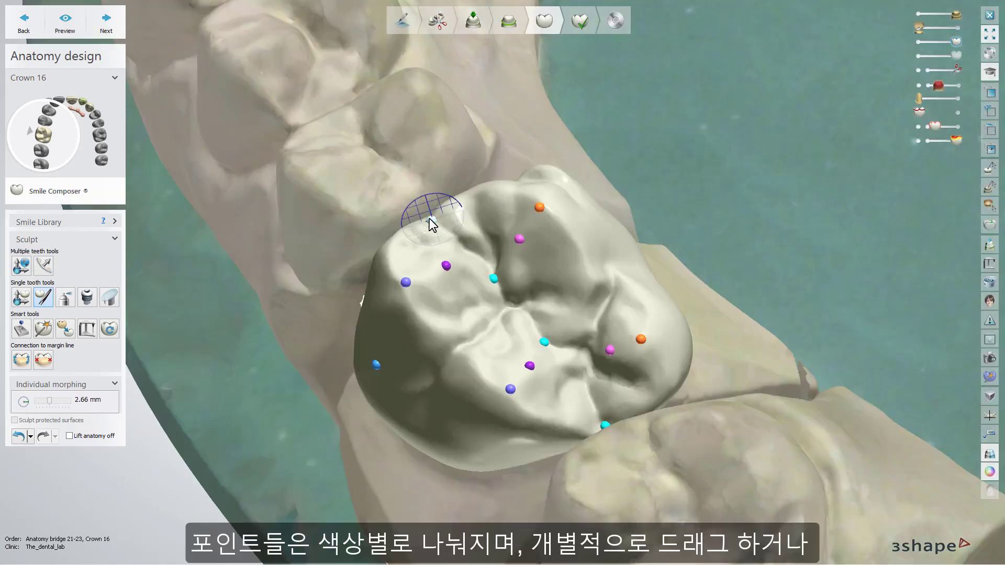
mouse_move(429, 219)
mouse_down()
mouse_move(450, 211)
mouse_move(432, 215)
mouse_move(442, 218)
mouse_up()
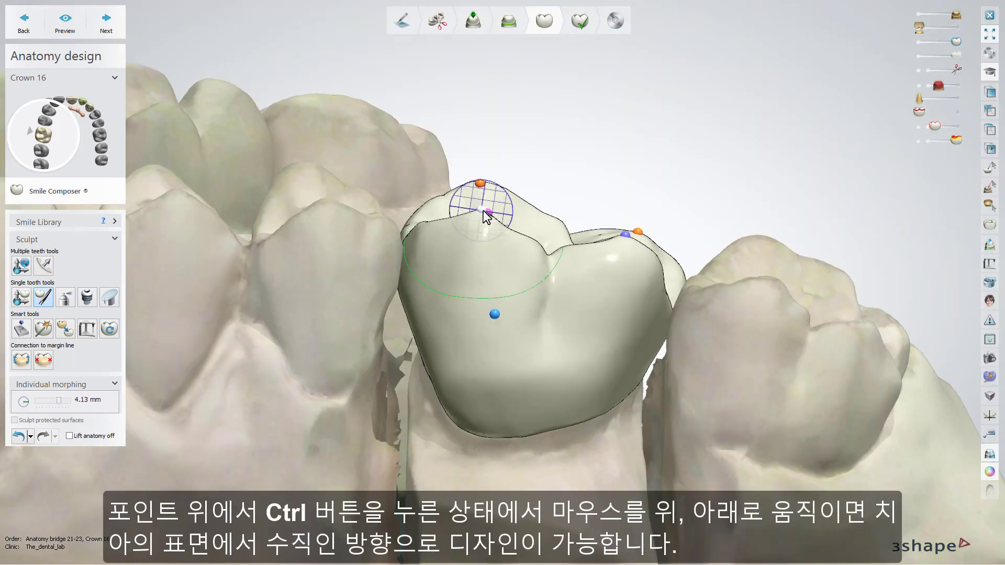
Raise and lower the cusp vertically, then add a morphing point and reshape around it
key(ctrl)
ctrl+drag(486, 216, 479, 242)
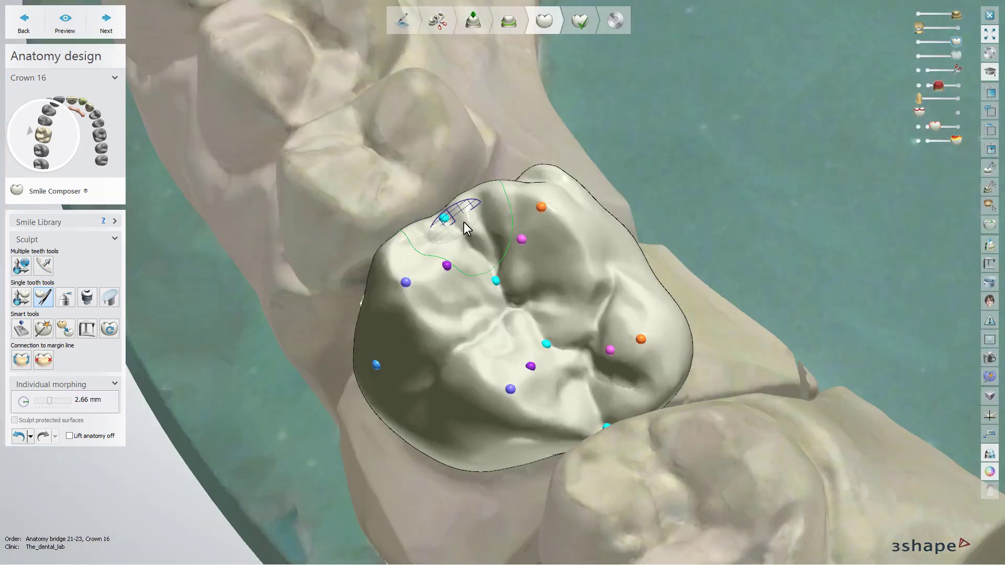
alt+click(574, 231)
mouse_move(576, 239)
ctrl+mouse_down()
mouse_move(586, 231)
mouse_move(570, 234)
mouse_move(578, 240)
ctrl+mouse_up()
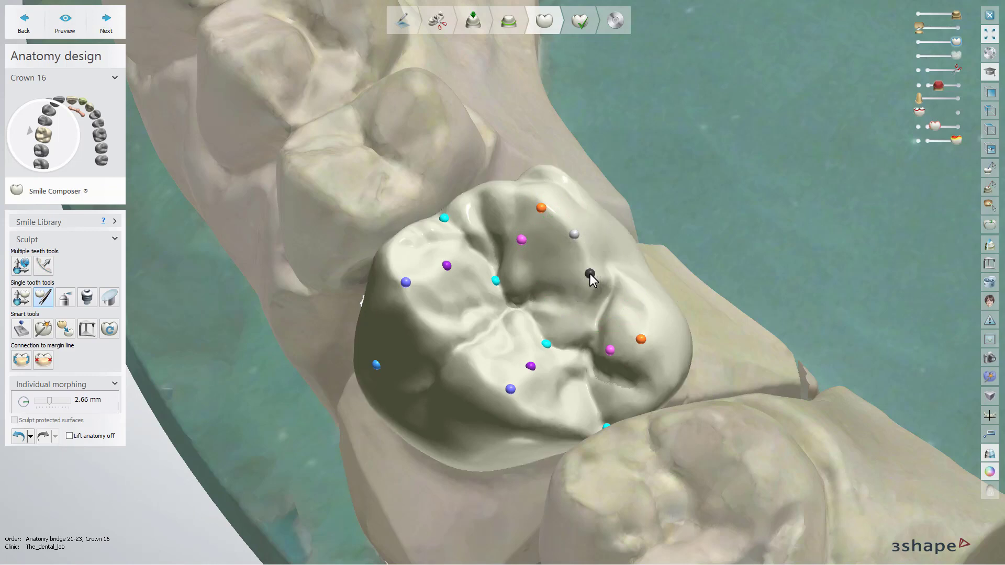
ctrl+drag(590, 274, 592, 271)
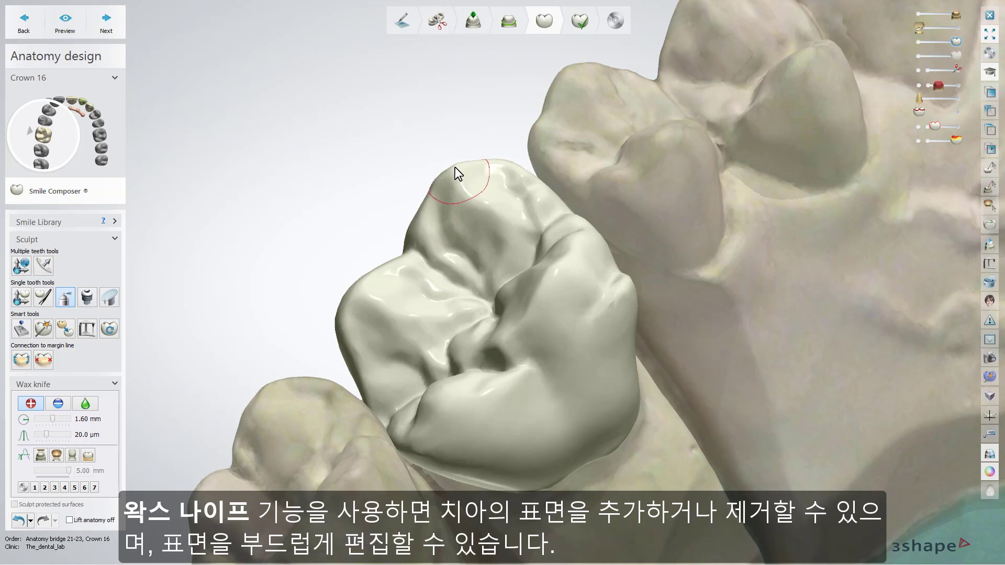
Set the wax knife's smoothing strength to 2.00 and reduce its radius to 1.32 mm
click(59, 405)
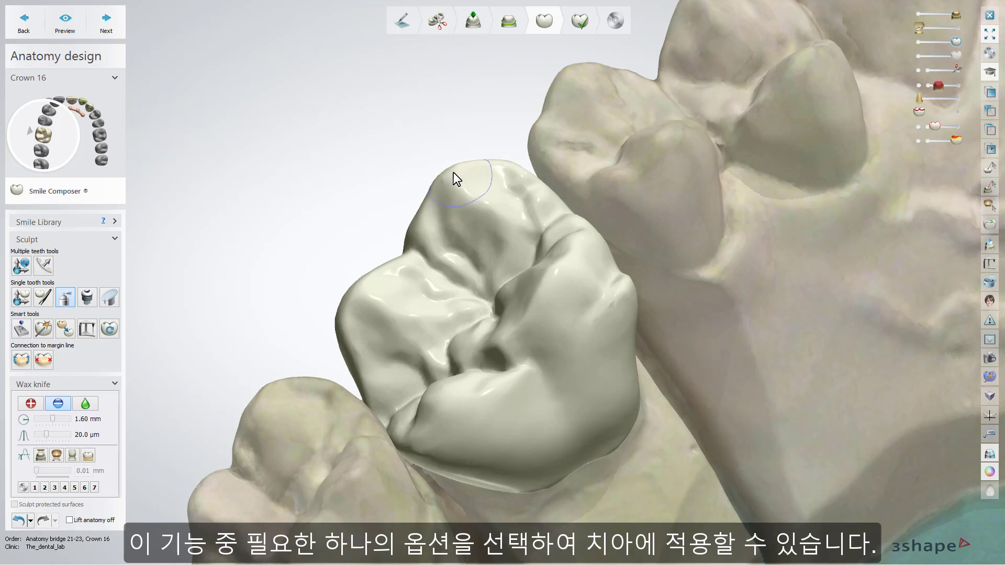
click(81, 404)
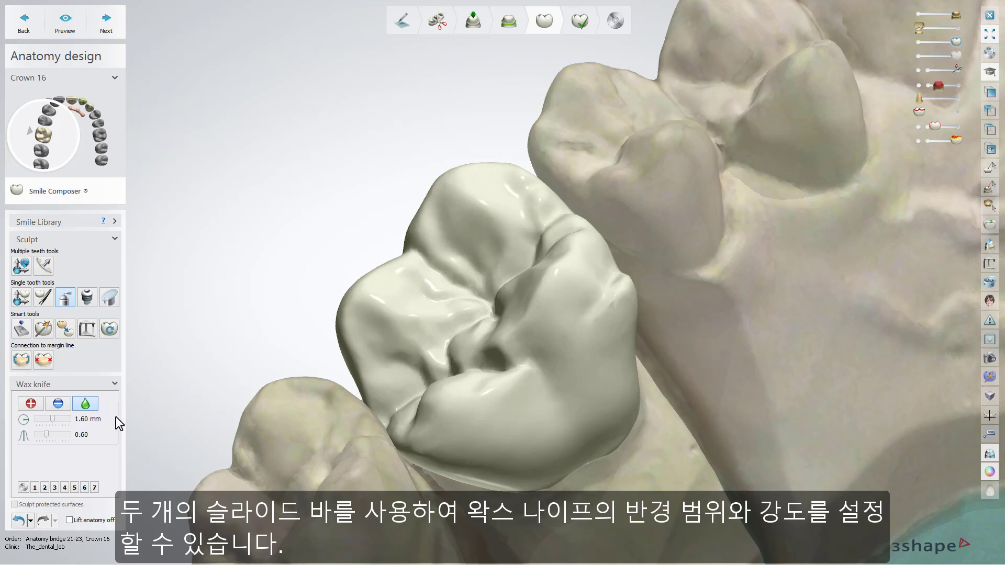
drag(49, 435, 111, 425)
shift+scroll(394, 317, down, 5)
ctrl+scroll(394, 318, down, 5)
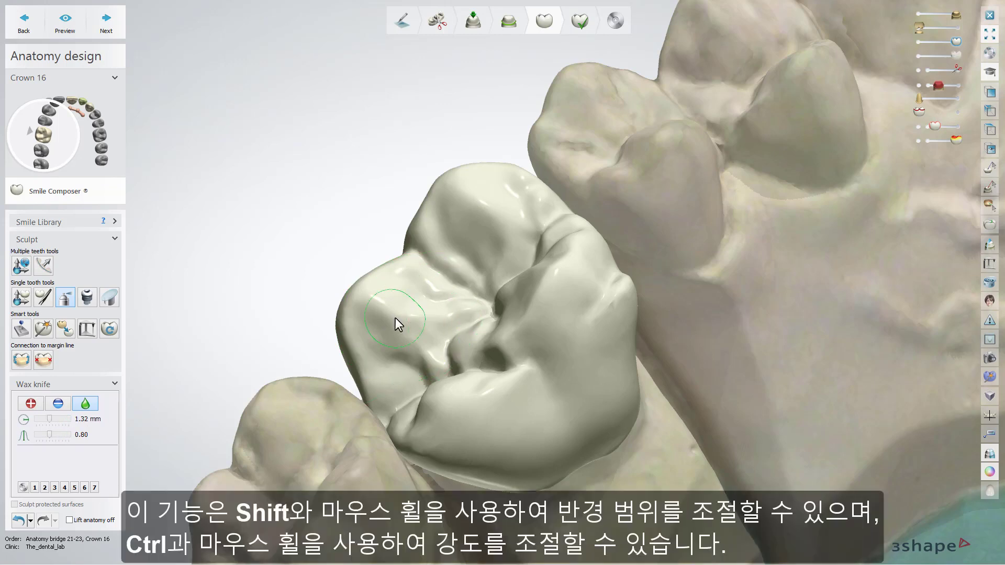
shift+scroll(394, 318, up, 4)
shift+scroll(394, 318, down, 4)
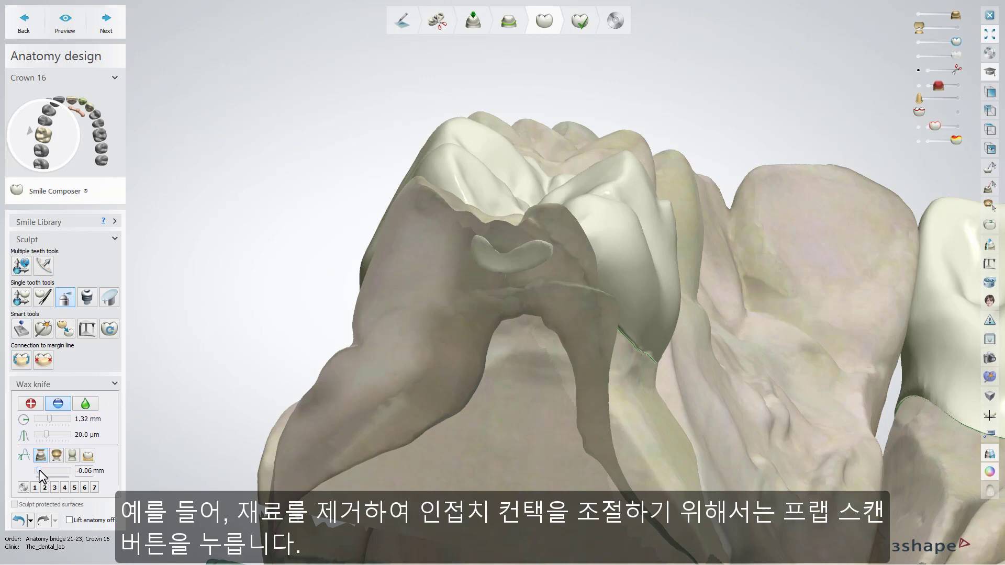
Set the wax knife thickness to 0.03 mm and save it as preset 2, overwriting it
drag(39, 470, 41, 470)
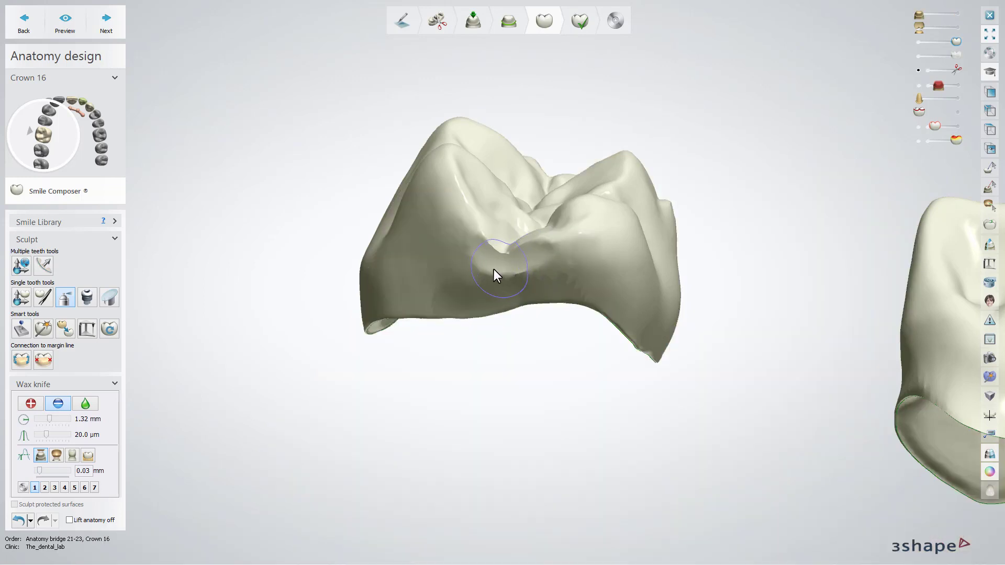
mouse_move(484, 251)
right_down()
mouse_move(479, 288)
mouse_move(486, 252)
right_up()
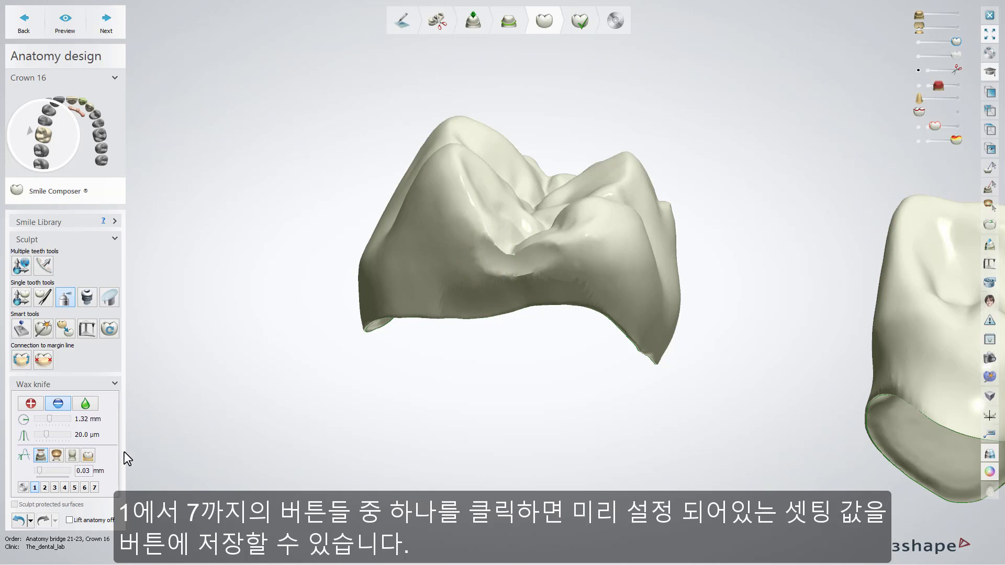
click(44, 488)
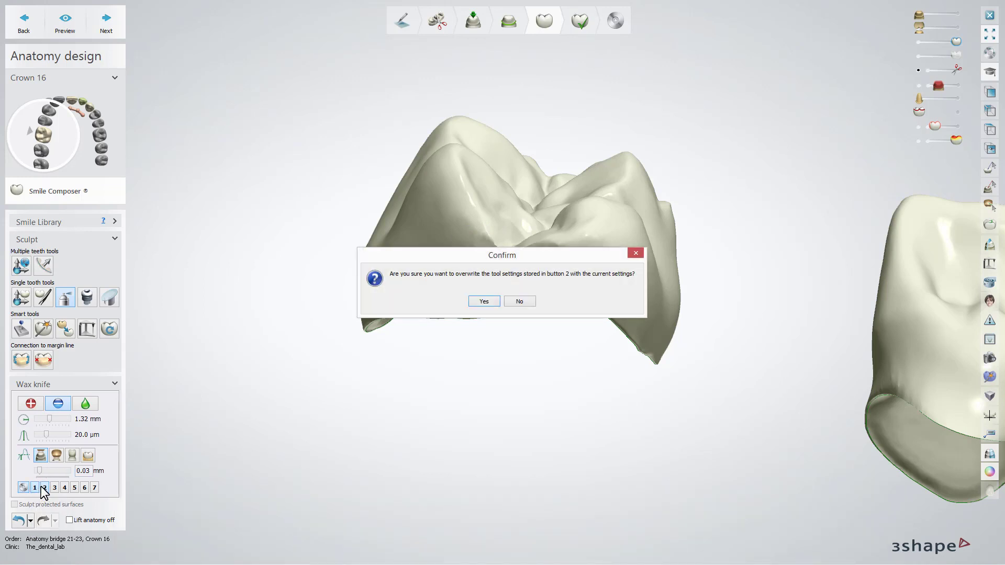
click(477, 302)
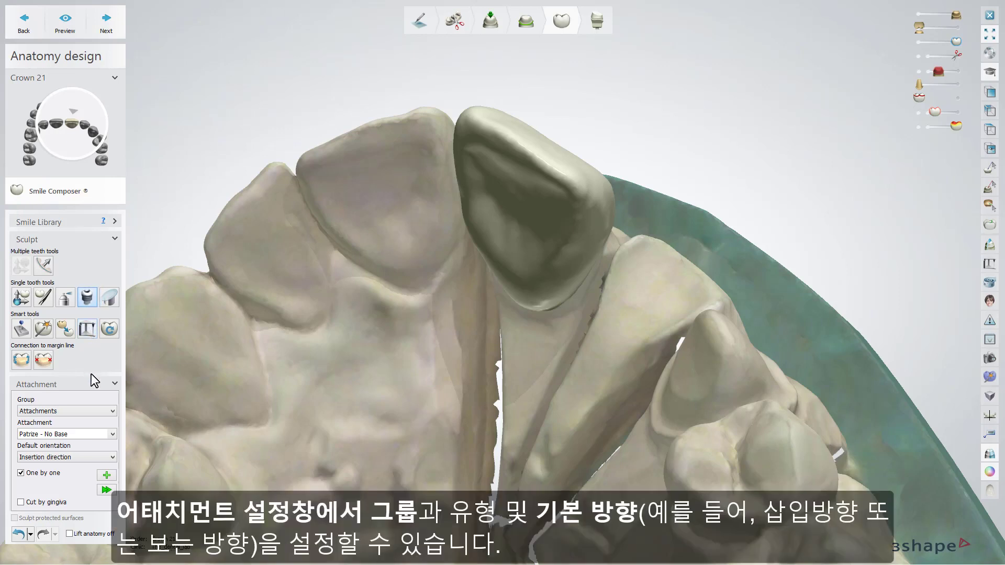
Choose group Attachments, type Slide Attachment and Insertion direction orientation
click(109, 410)
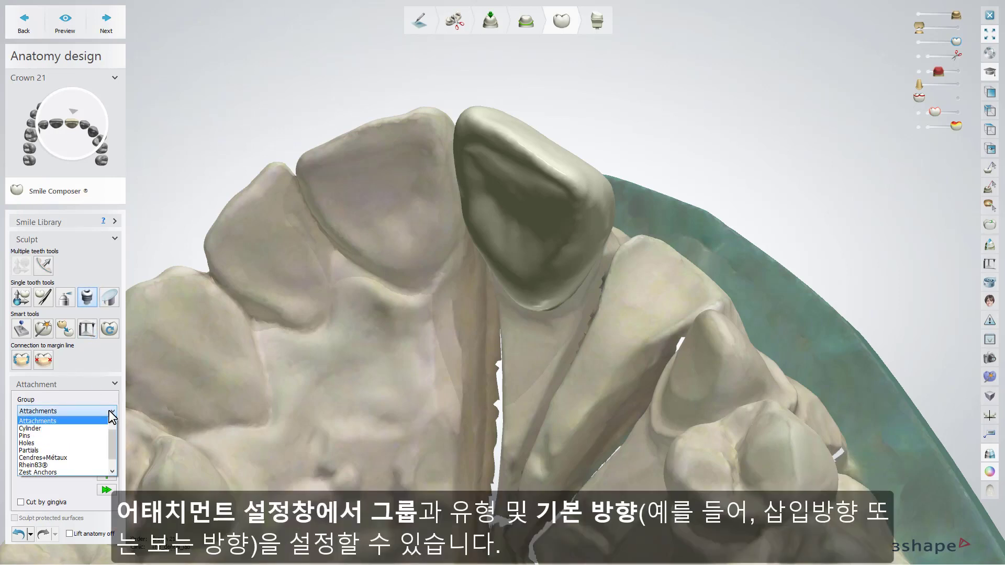
click(108, 410)
click(111, 434)
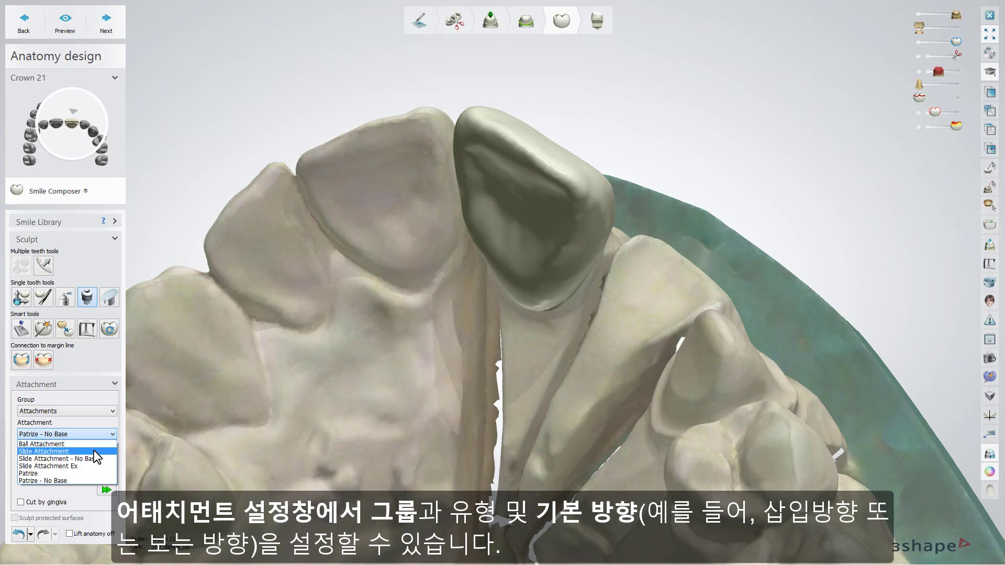
click(93, 450)
click(111, 457)
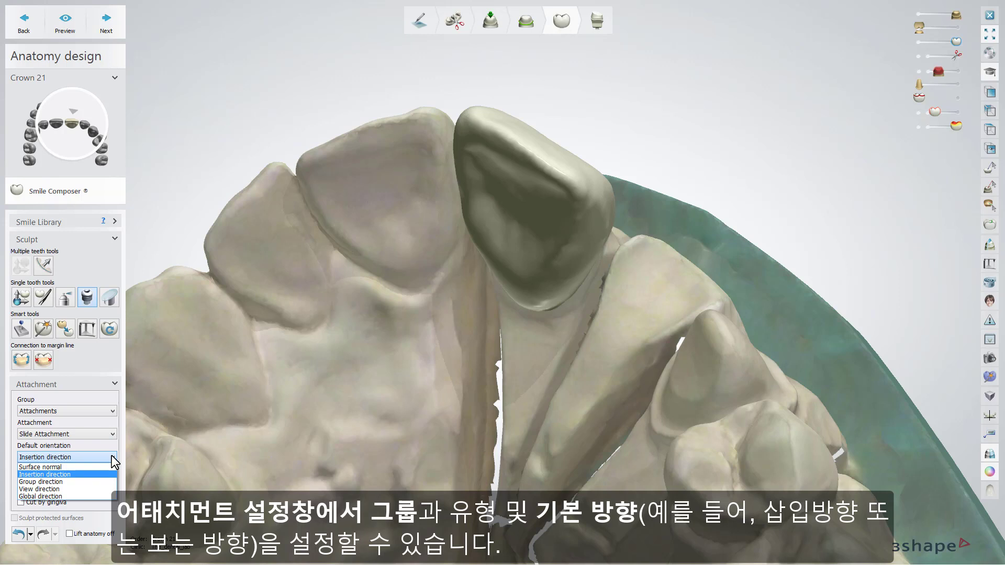
click(112, 456)
Place and rotate the slide attachment on crown 21's side, cut by gingiva, and apply
click(577, 254)
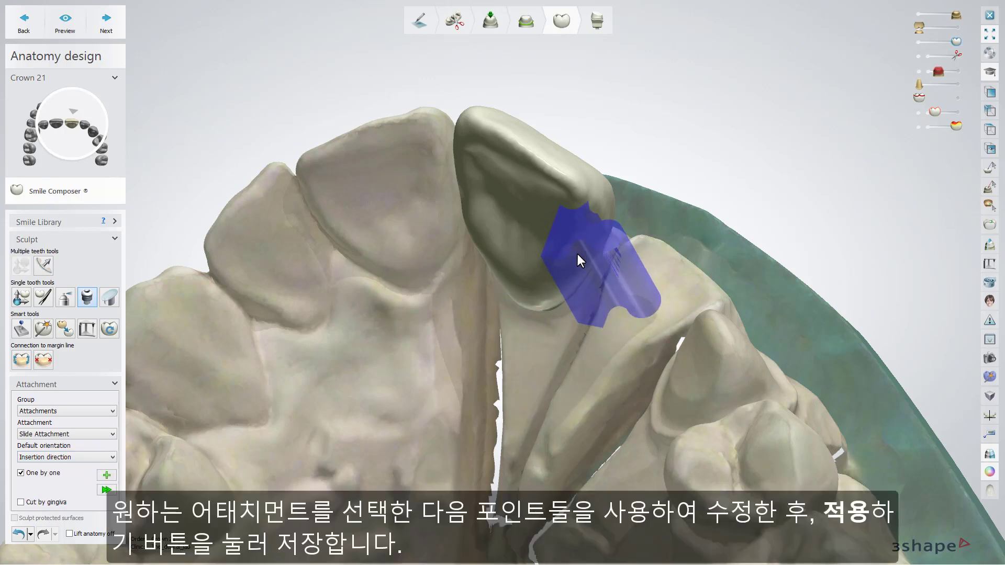
click(595, 222)
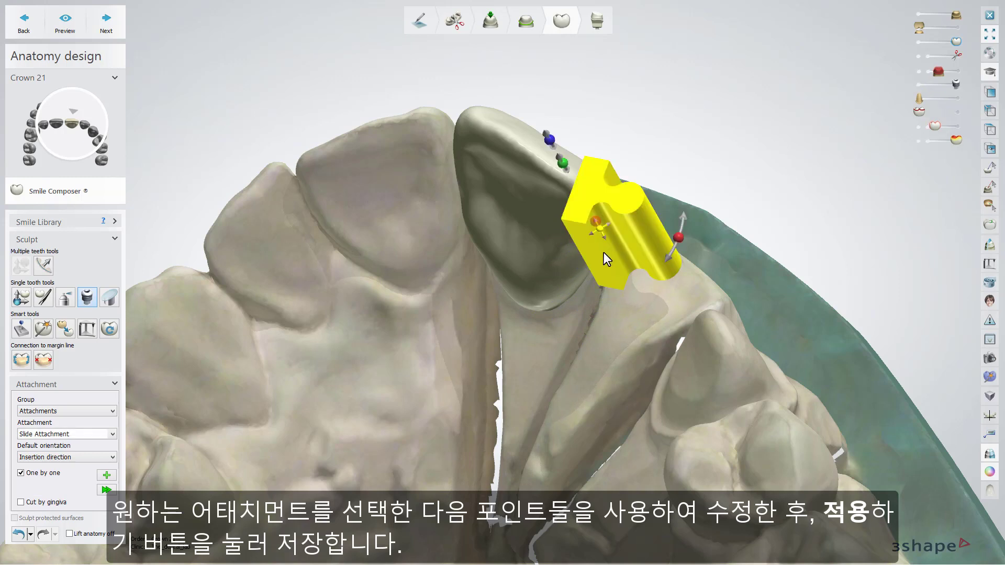
mouse_move(663, 241)
mouse_down()
mouse_move(680, 233)
mouse_move(660, 243)
mouse_up()
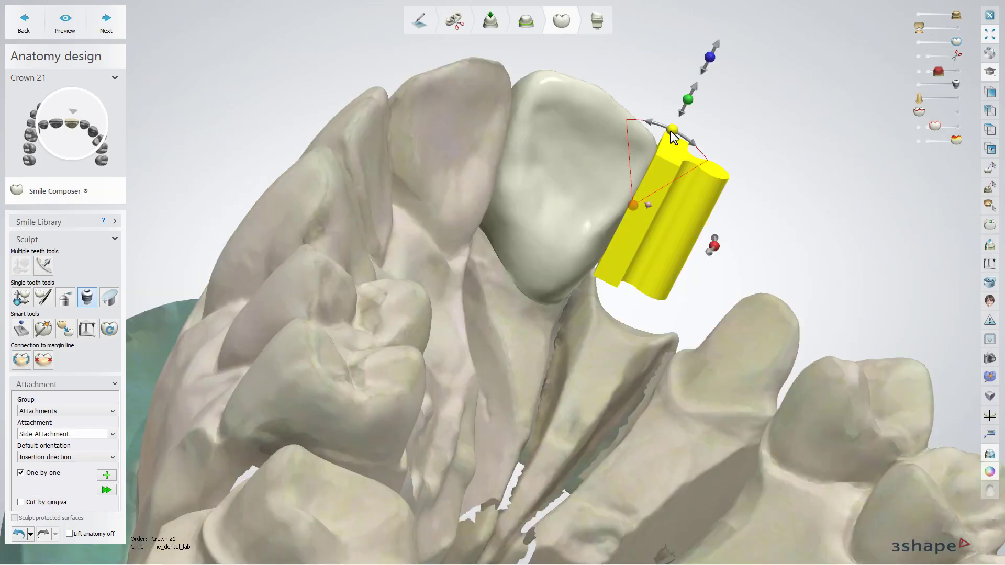
drag(671, 131, 691, 128)
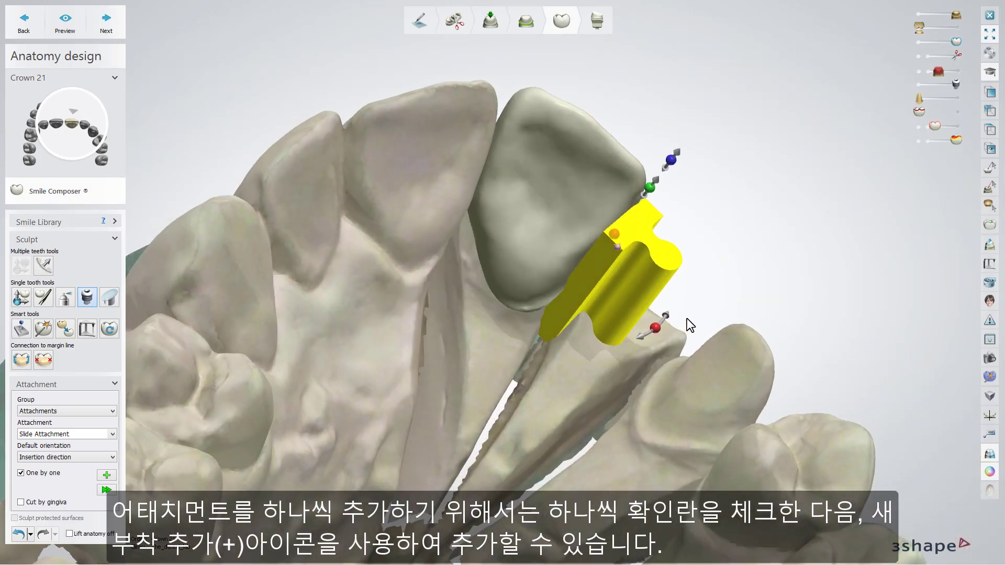
right_drag(686, 319, 692, 312)
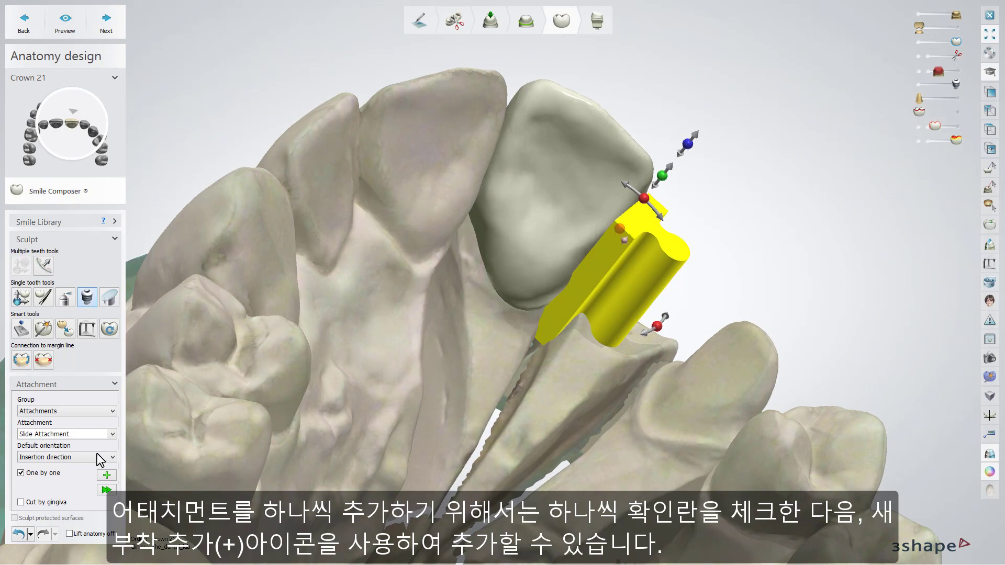
click(20, 502)
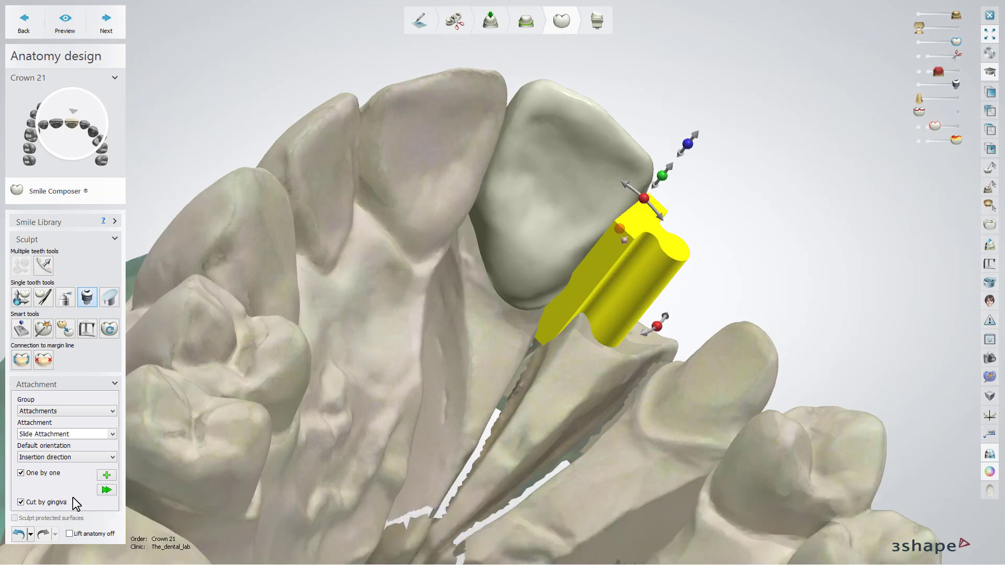
click(109, 489)
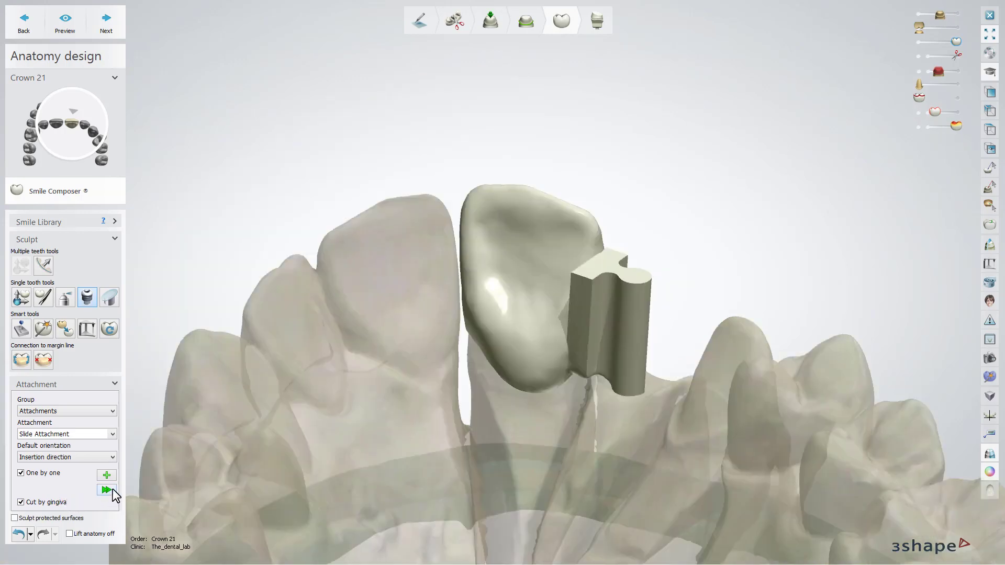
right_drag(410, 451, 720, 235)
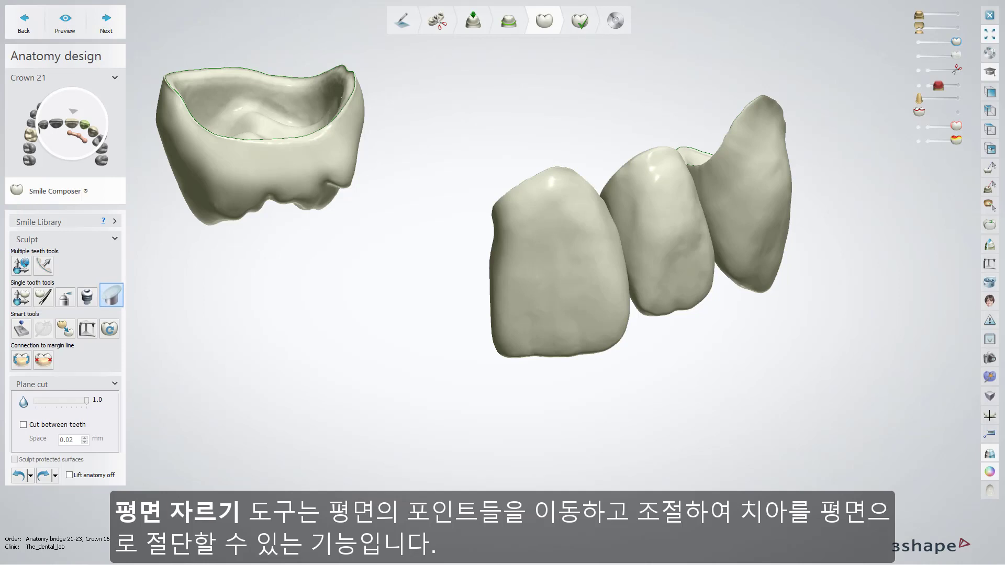
Draw a cut plane down the front tooth, remove cut-edge smoothing, and enable cutting between teeth
drag(490, 257, 497, 302)
drag(501, 360, 507, 390)
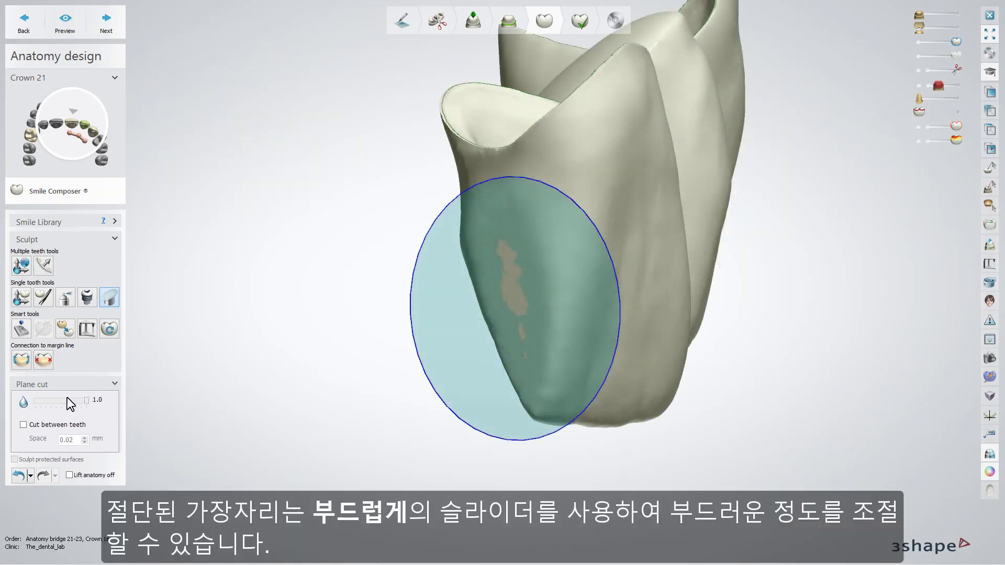
click(37, 403)
click(38, 402)
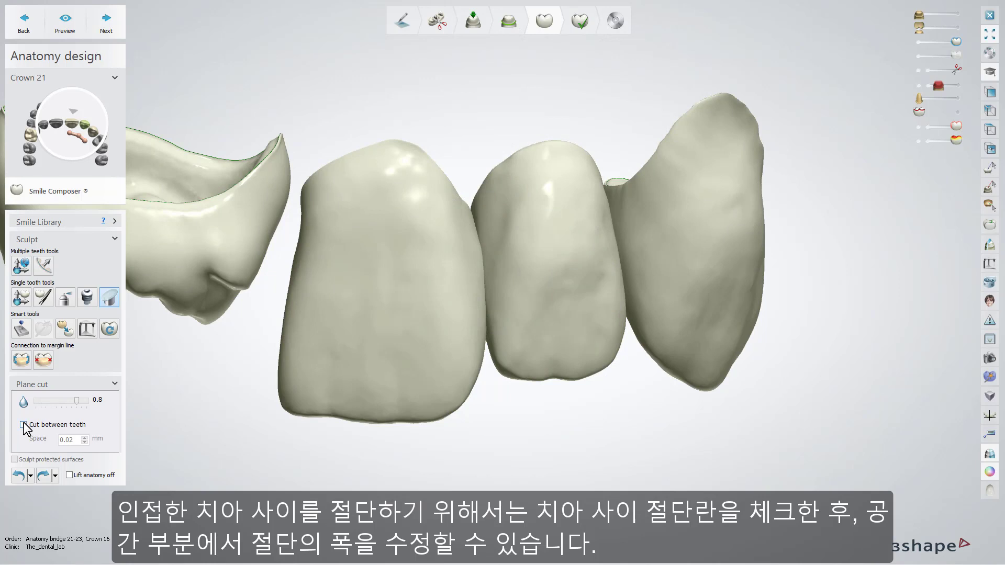
click(23, 425)
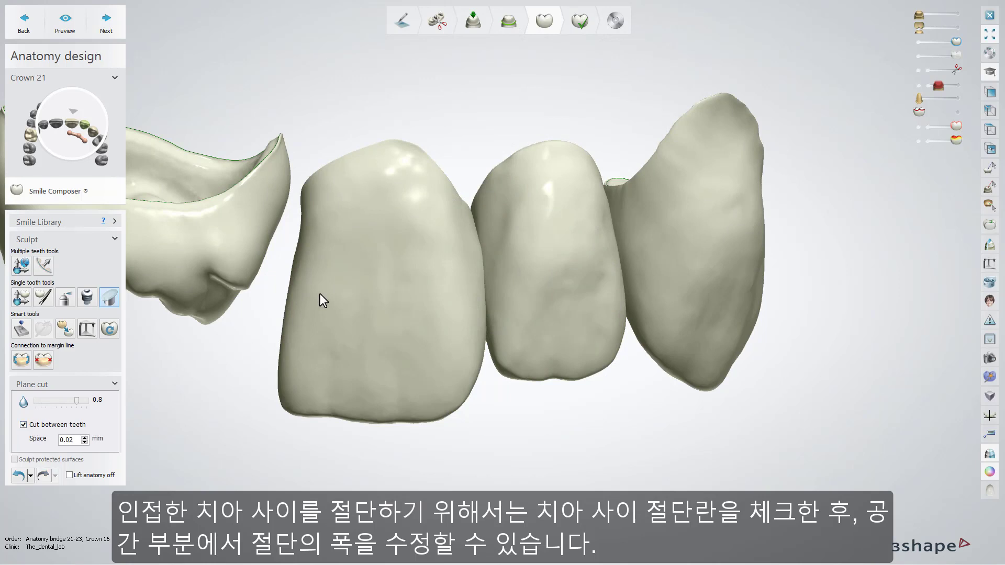
Cut between the two front crowns and widen the cut space beyond 0.18 mm
drag(471, 191, 489, 411)
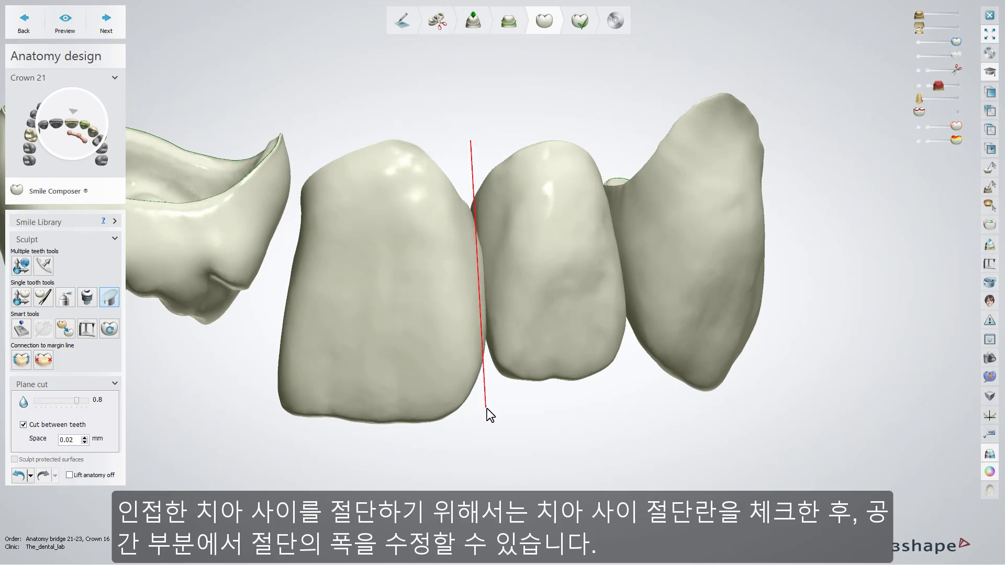
click(84, 438)
click(84, 438)
click(83, 438)
click(84, 438)
click(83, 438)
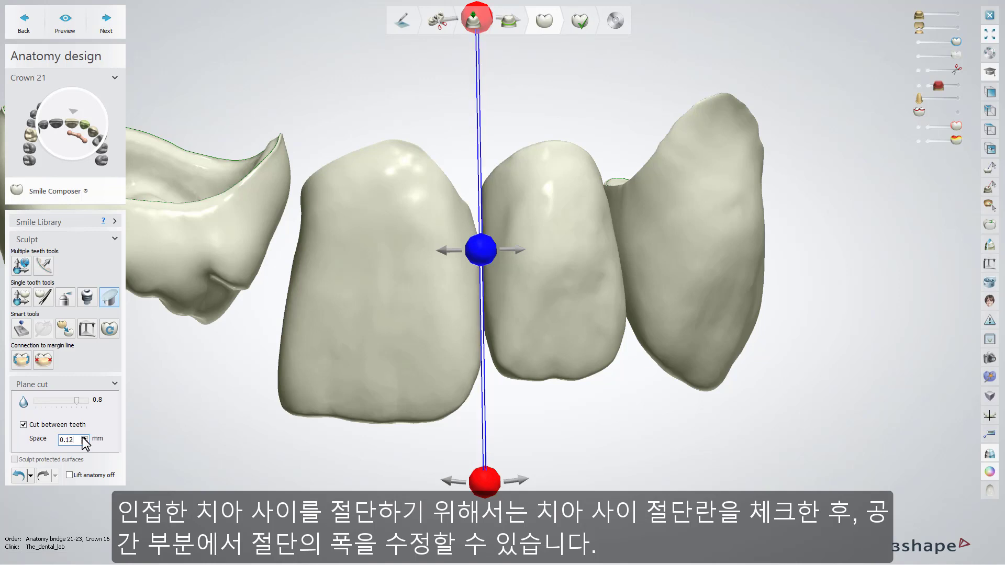
click(84, 438)
click(84, 437)
click(84, 438)
click(84, 438)
click(83, 437)
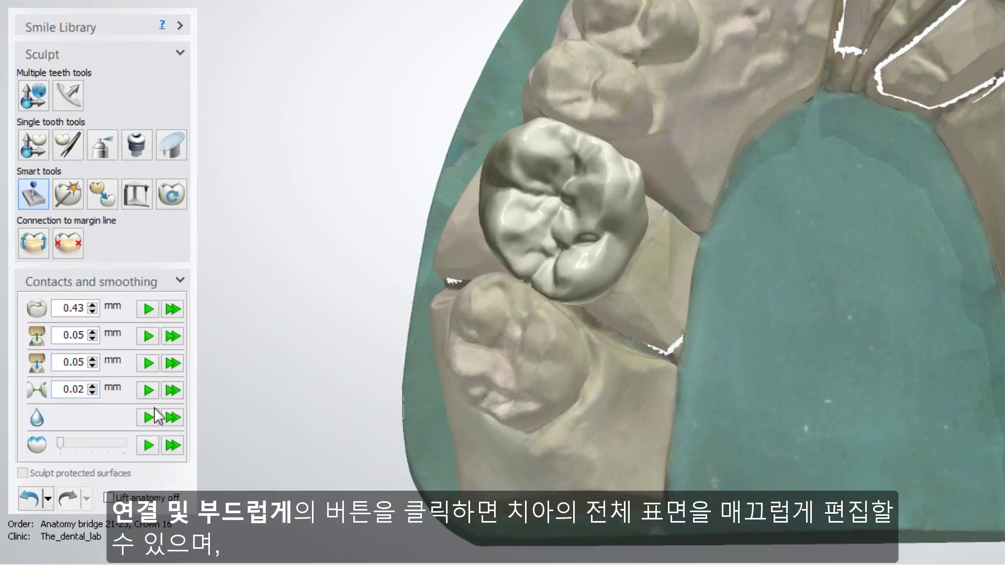
Smooth crown 16 at maximum strength, then apply 0.43 mm thickness and 0.05 mm antagonist distances
click(149, 416)
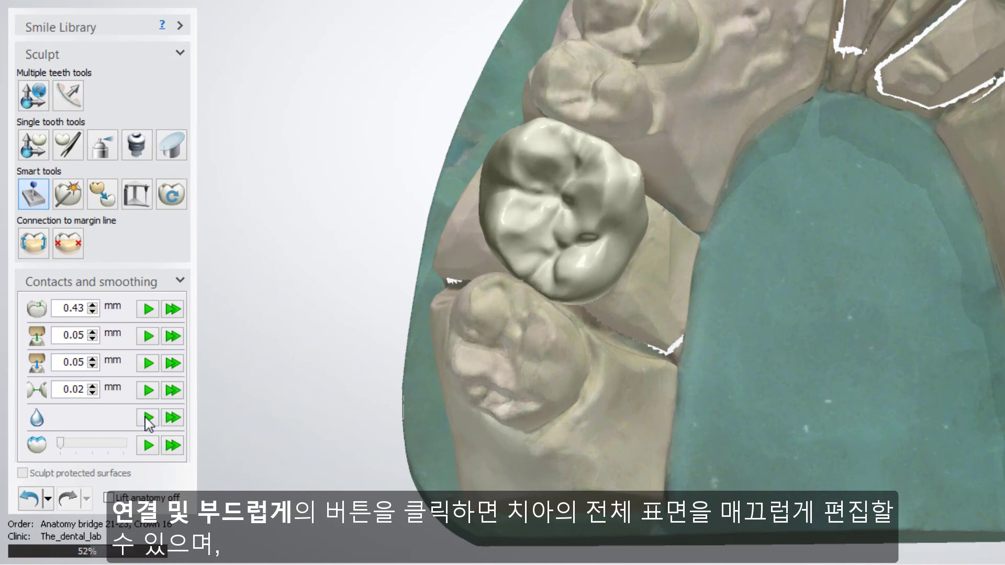
drag(75, 444, 126, 444)
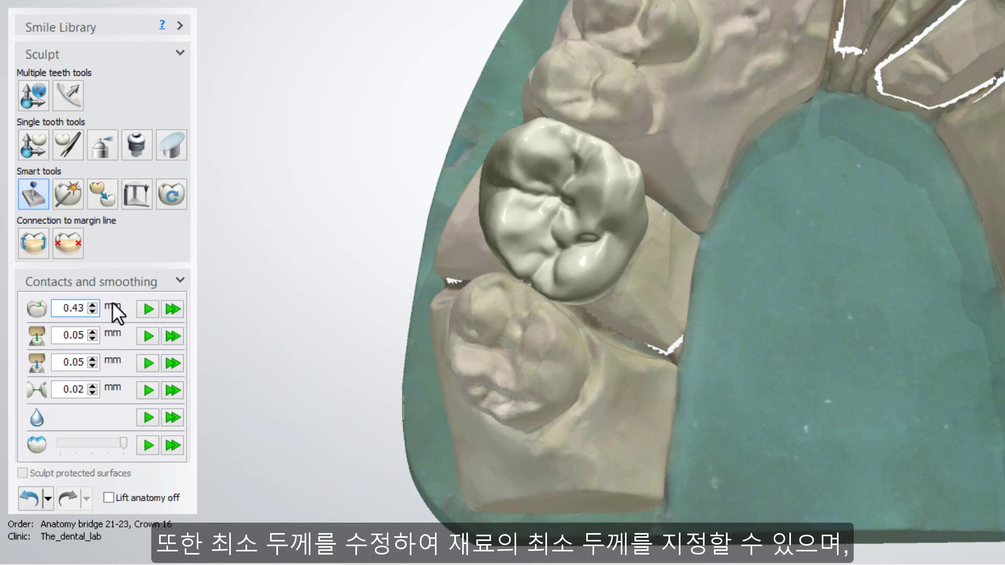
click(146, 303)
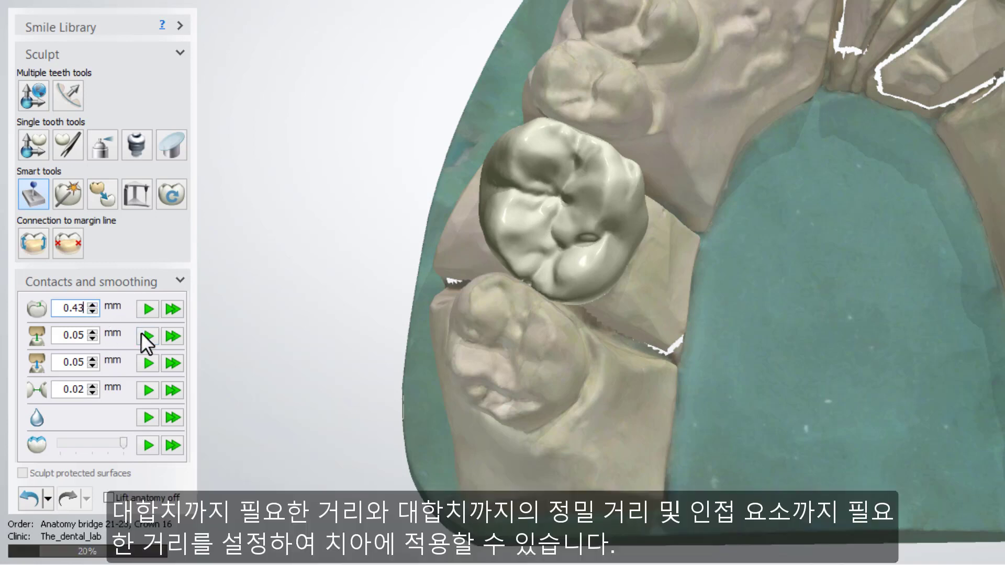
click(142, 332)
click(144, 358)
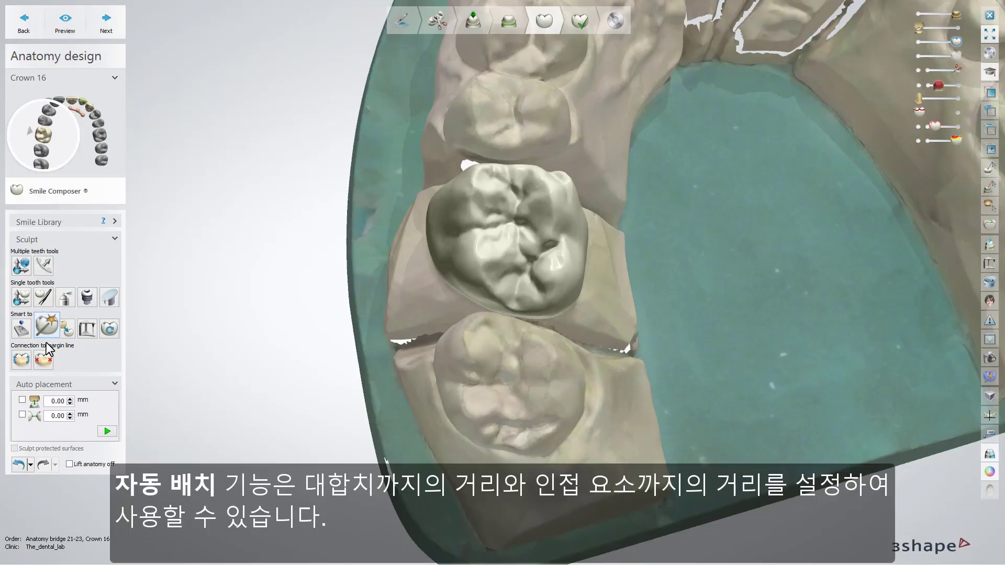
Auto-place crown 16 with antagonist and neighbour distances both at -0.01 mm
click(22, 400)
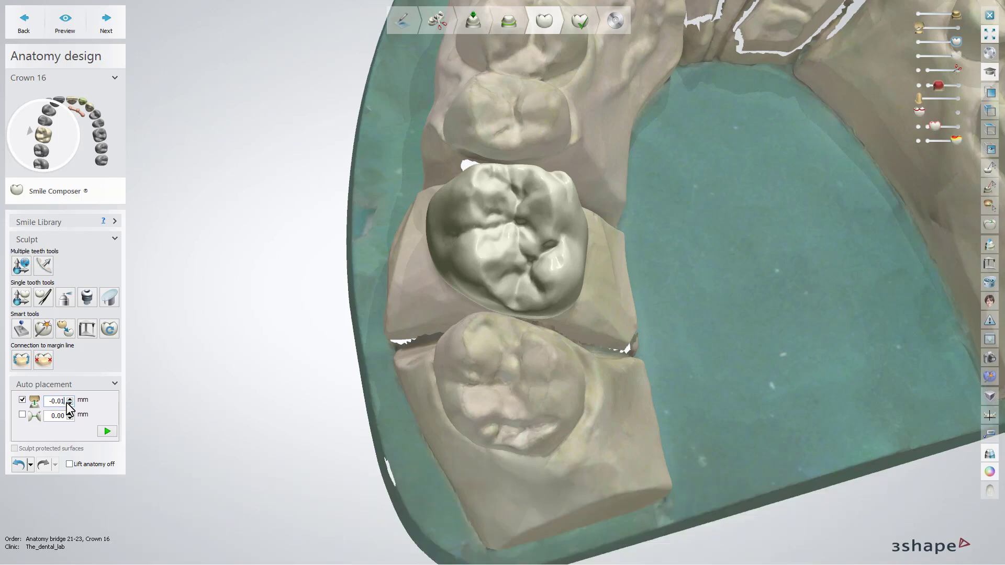
click(22, 415)
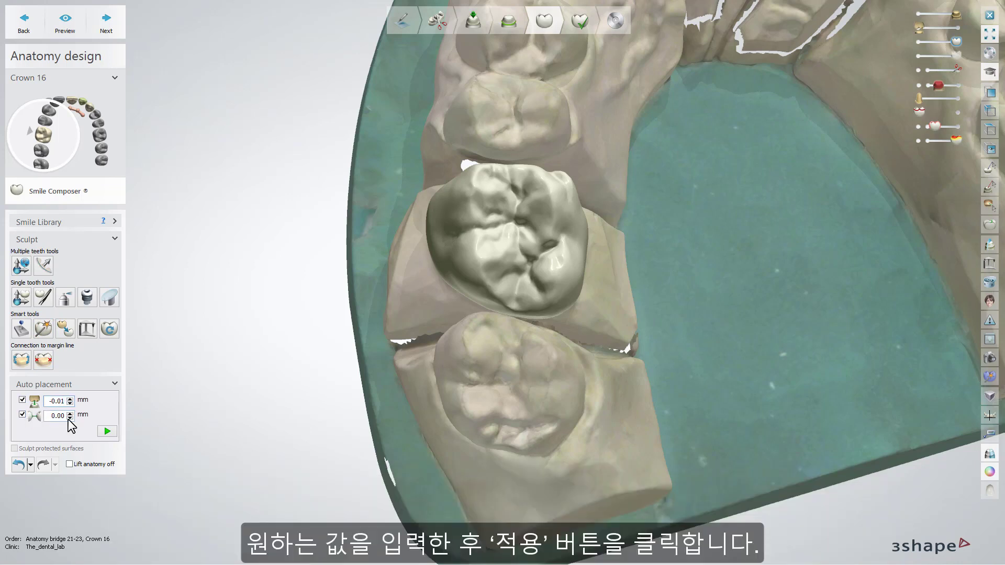
click(102, 430)
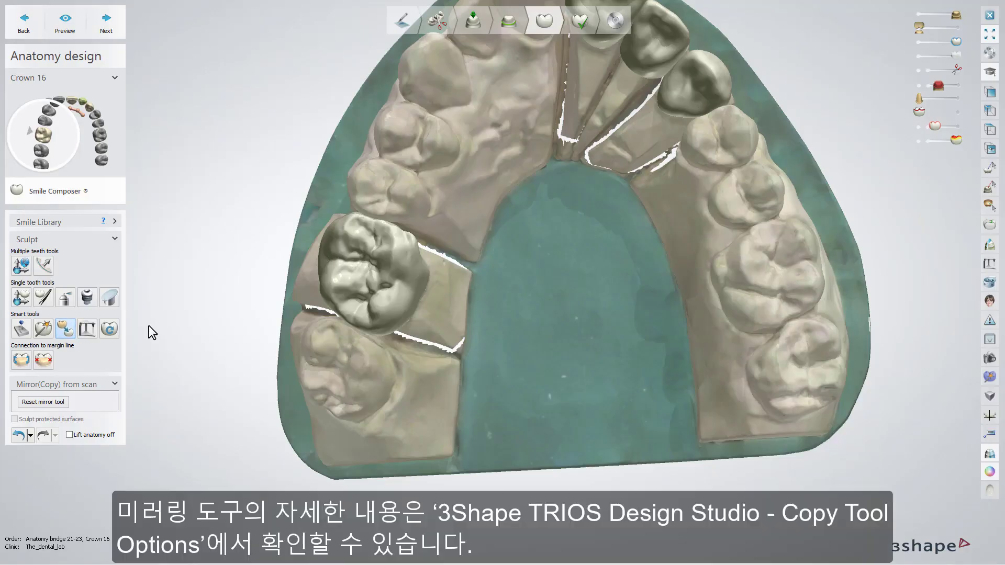
Give crown 16 the mirrored anatomy of the opposite upper molar from the scan
click(362, 274)
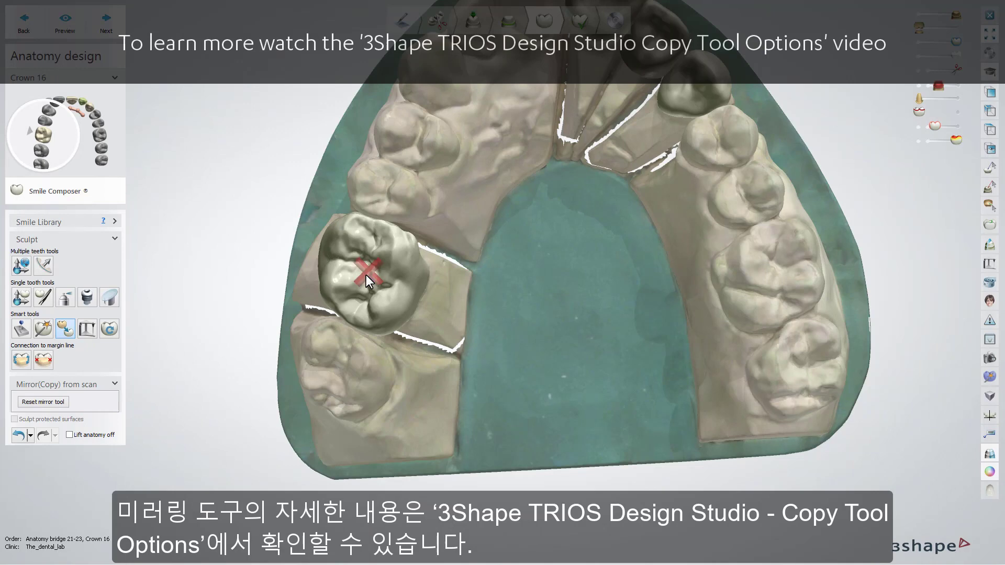
click(756, 271)
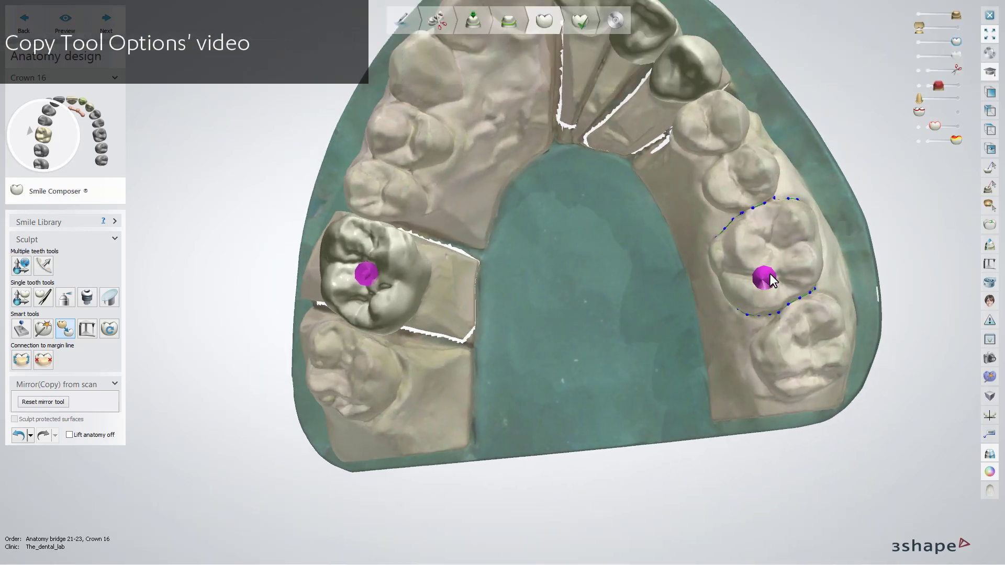
click(771, 274)
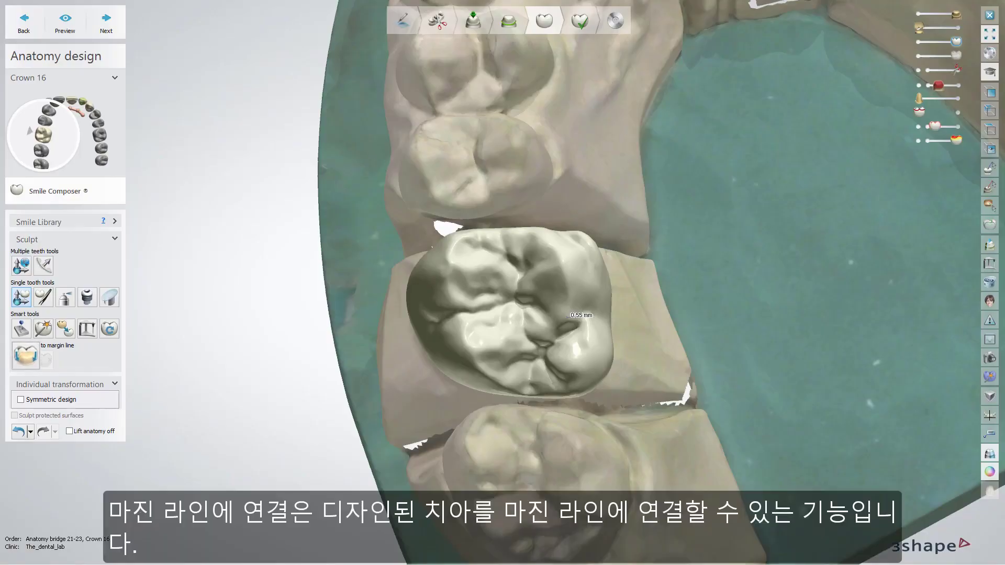
Shift crown 16 sideways, then connect it to its margin line
mouse_move(575, 316)
mouse_down()
mouse_move(664, 316)
mouse_move(510, 314)
mouse_move(565, 317)
mouse_up()
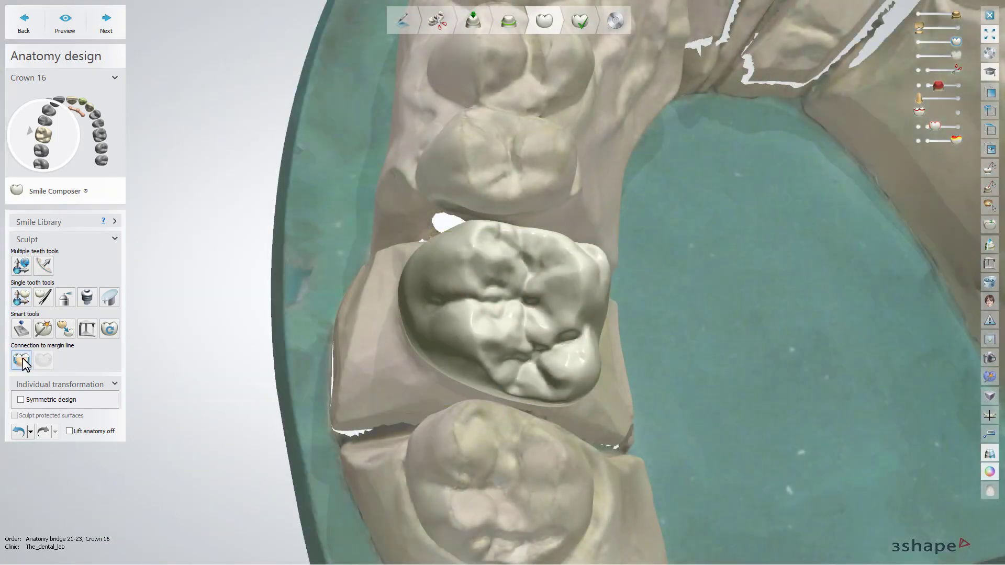
click(22, 358)
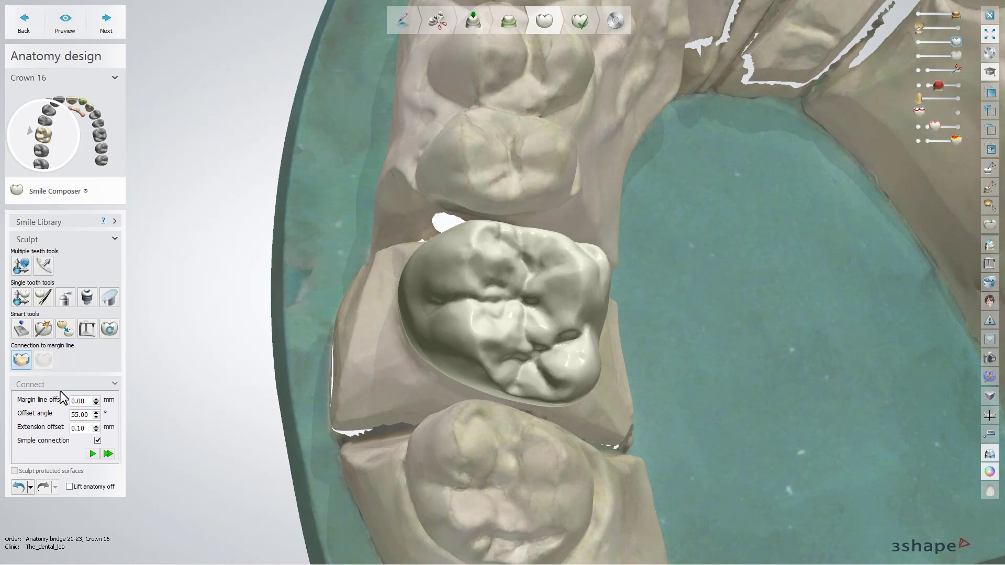
click(92, 454)
Disconnect and reconnect crown 16 with 0.08 mm margin offset, 55° angle, 0.10 mm extension
right_drag(220, 429, 491, 357)
scroll(568, 347, down, 3)
right_drag(568, 347, 381, 356)
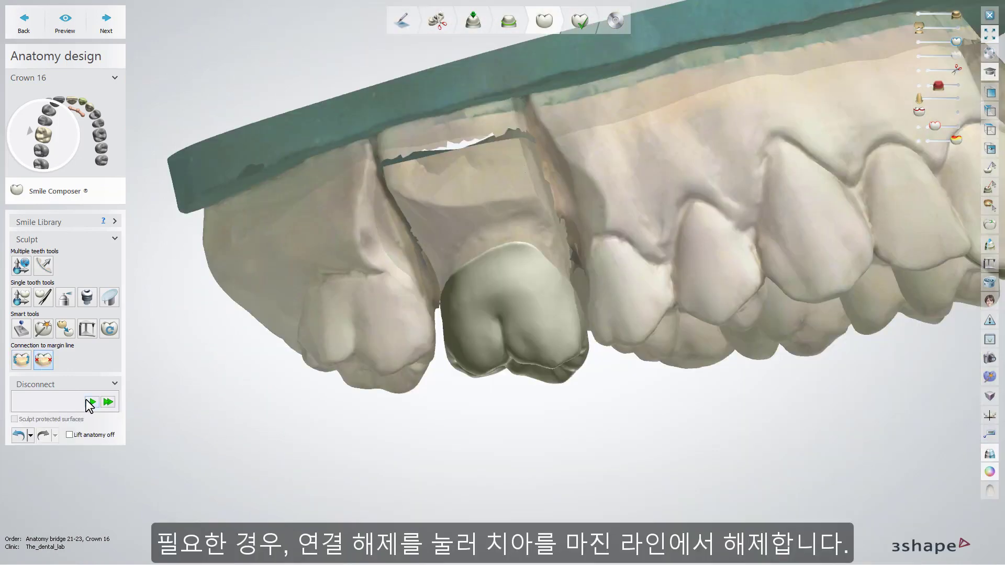
click(86, 400)
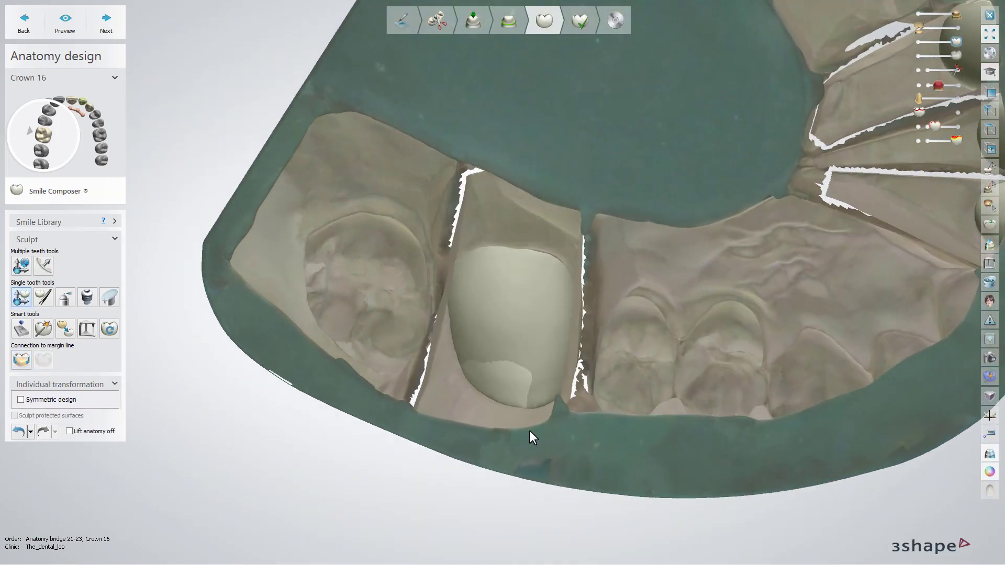
right_drag(530, 420, 550, 335)
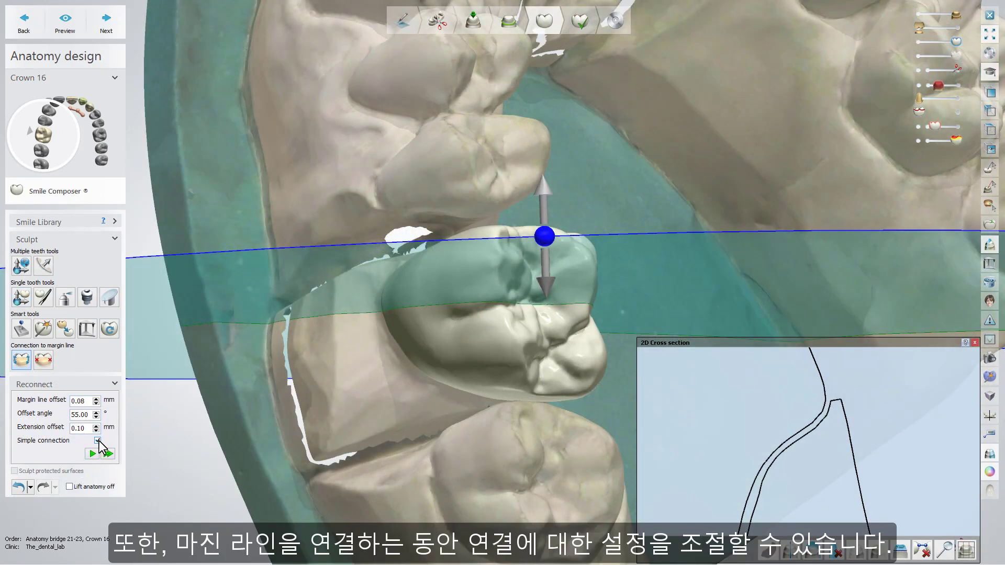
click(92, 454)
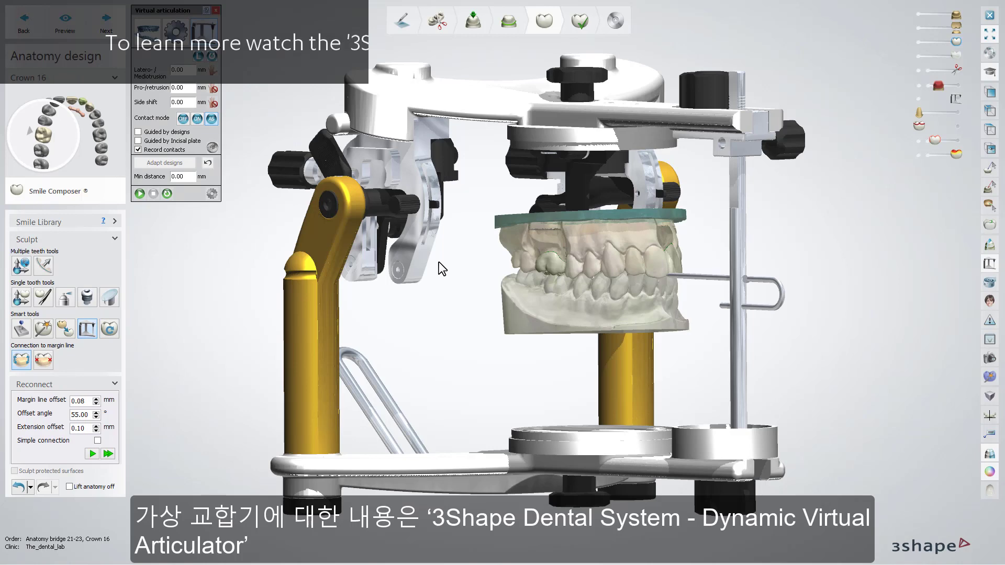
Play the articulator jaw movement against the designed crowns and view it from another angle
click(139, 193)
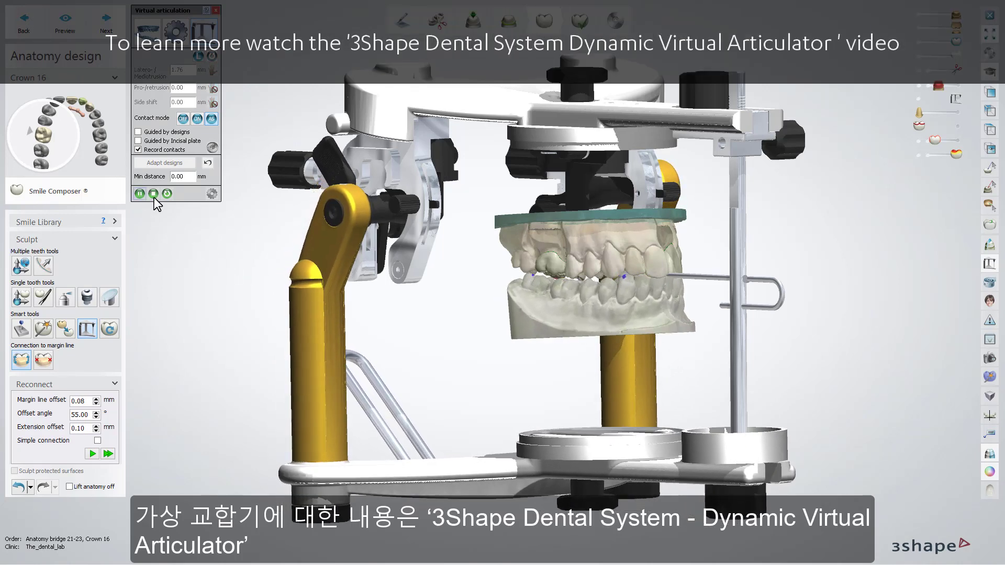
right_drag(416, 341, 416, 297)
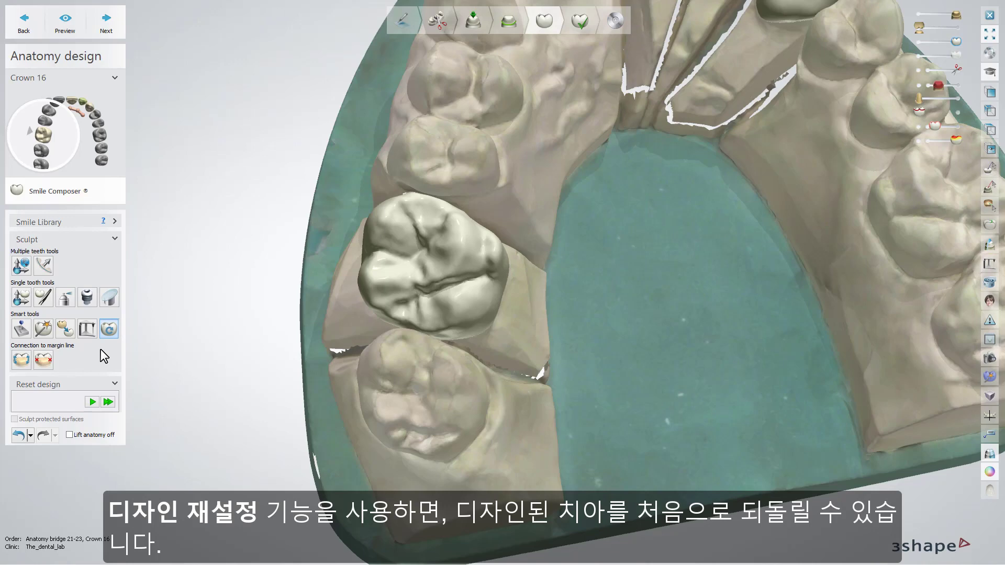
Reset crown 16, then all other designed crowns, to their default design
click(92, 402)
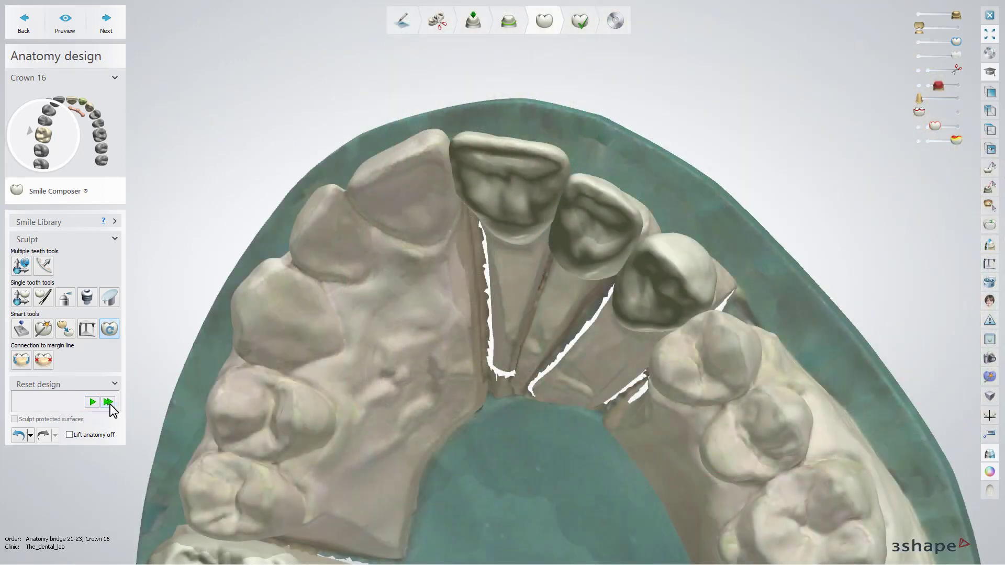
click(108, 402)
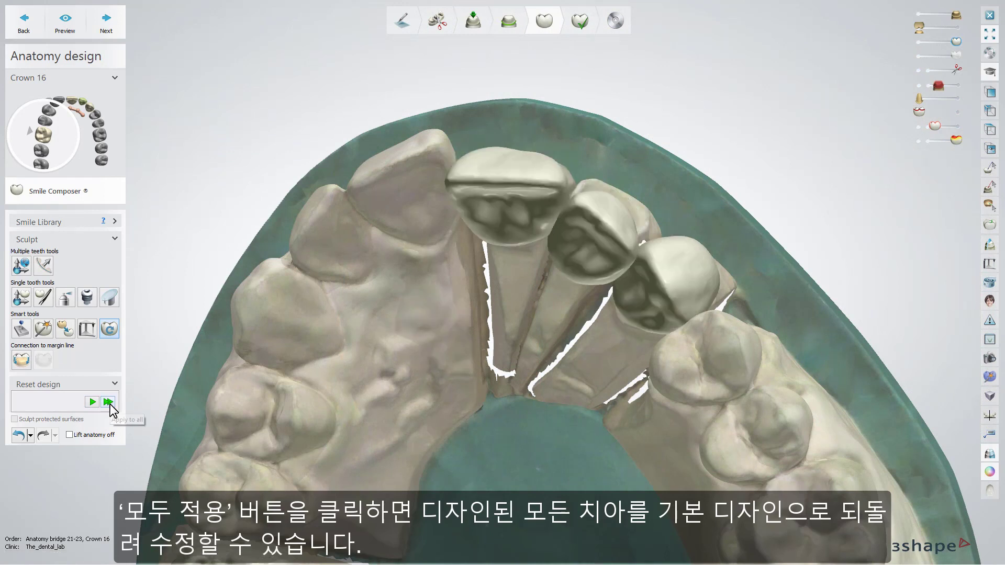